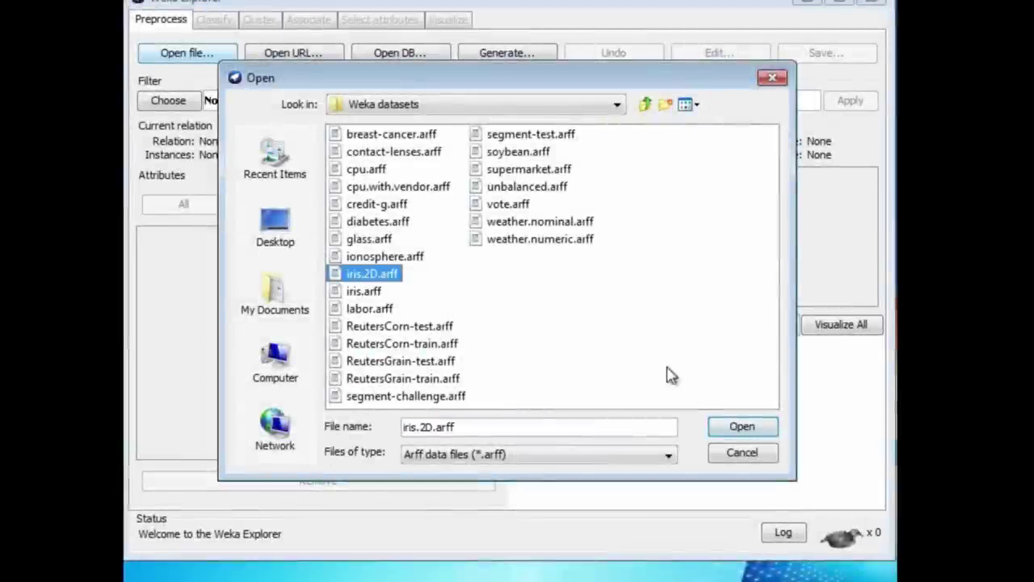
Load iris.2D.arff into Weka Explorer and bring the Weka GUI Chooser forward.
left_click(734, 427)
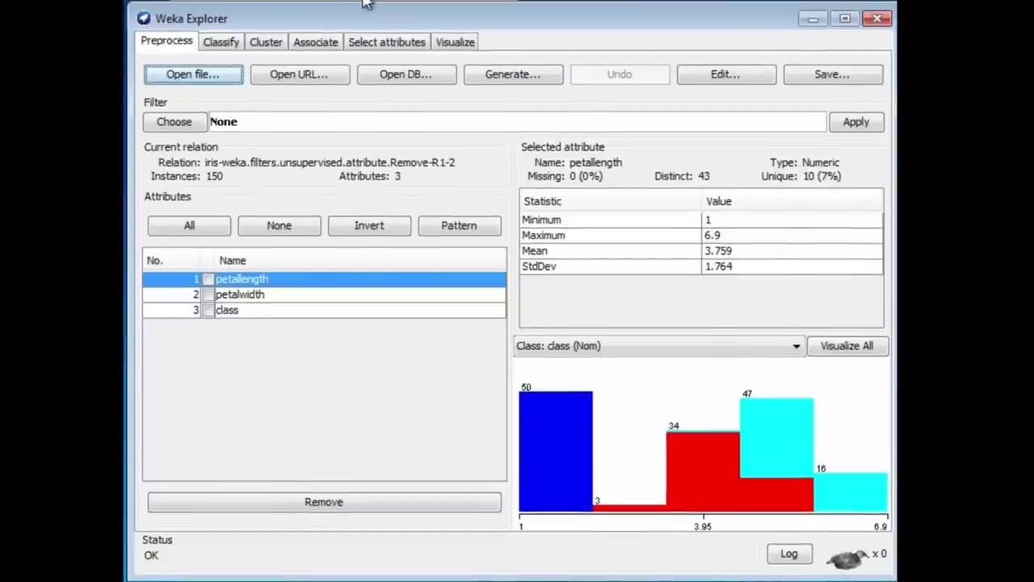
left_click(389, 2)
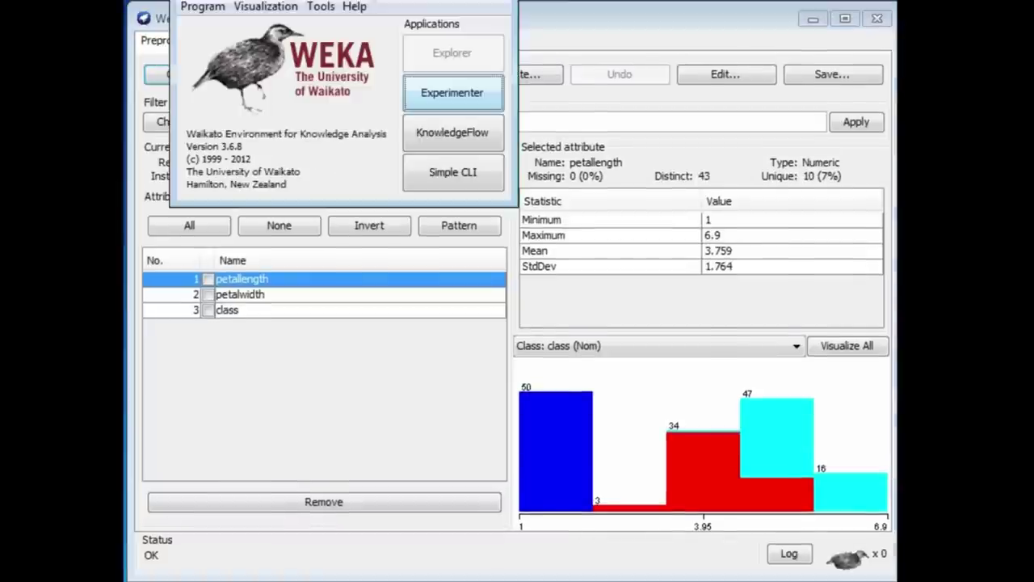
Launch BoundaryVisualizer from the Visualization menu and load data/iris.2D.arff into it.
left_click(284, 13)
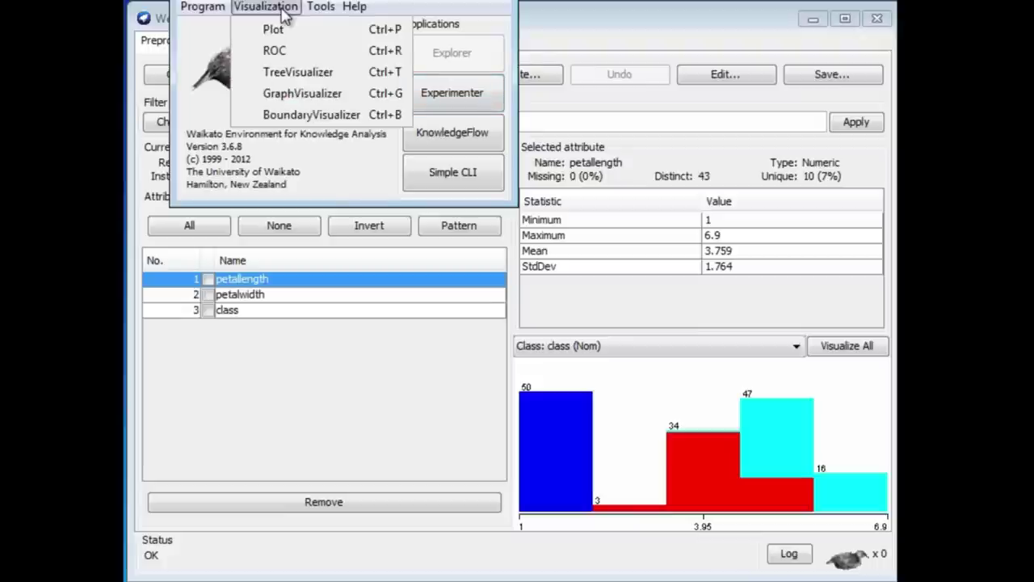
left_click(295, 119)
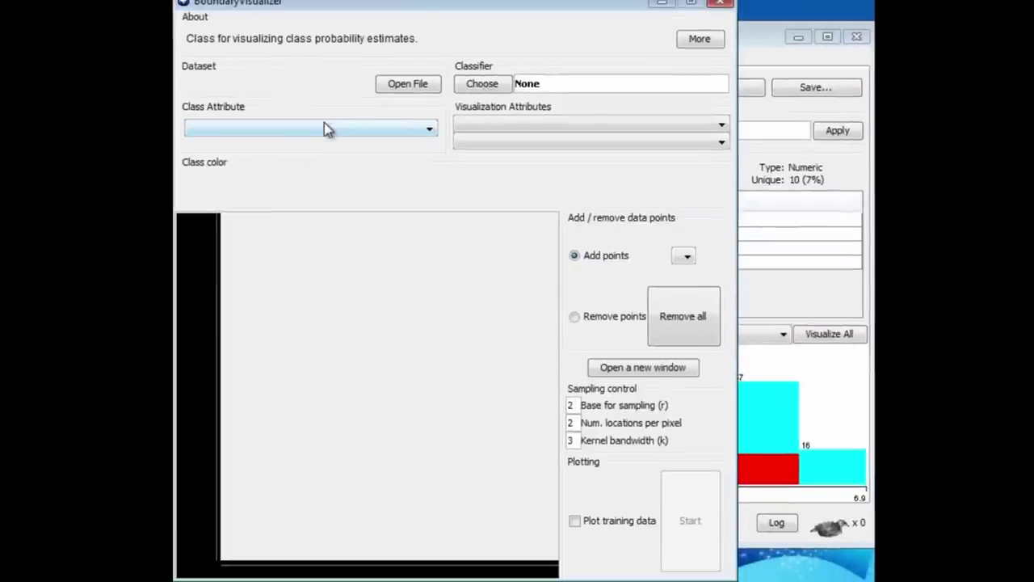
left_click(406, 84)
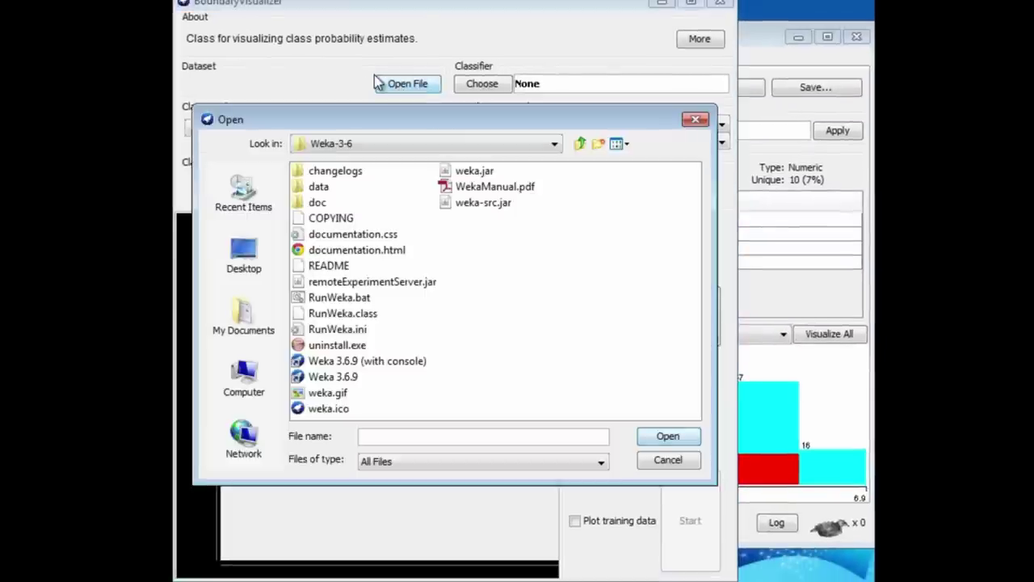
double_click(303, 190)
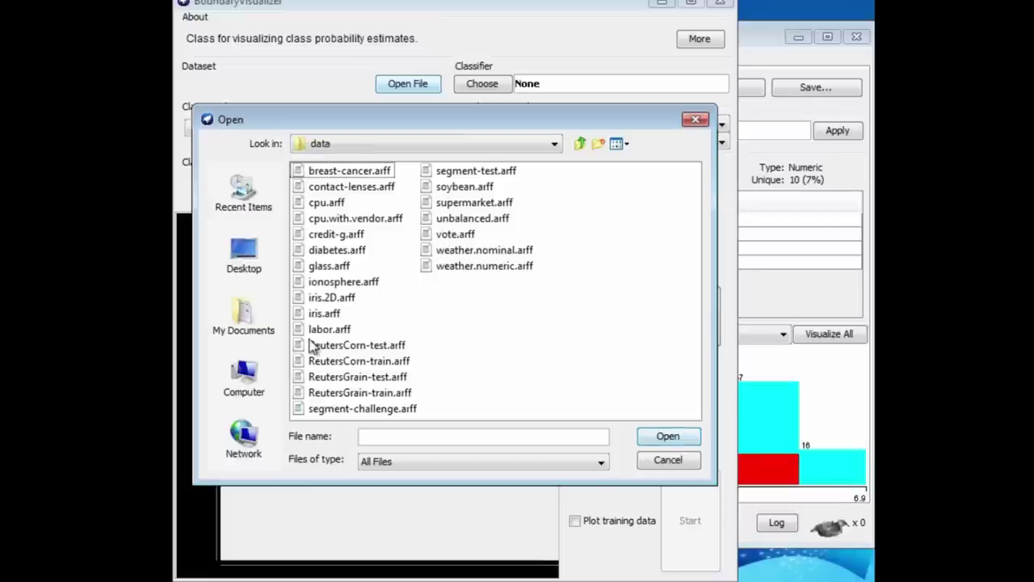
left_click(305, 299)
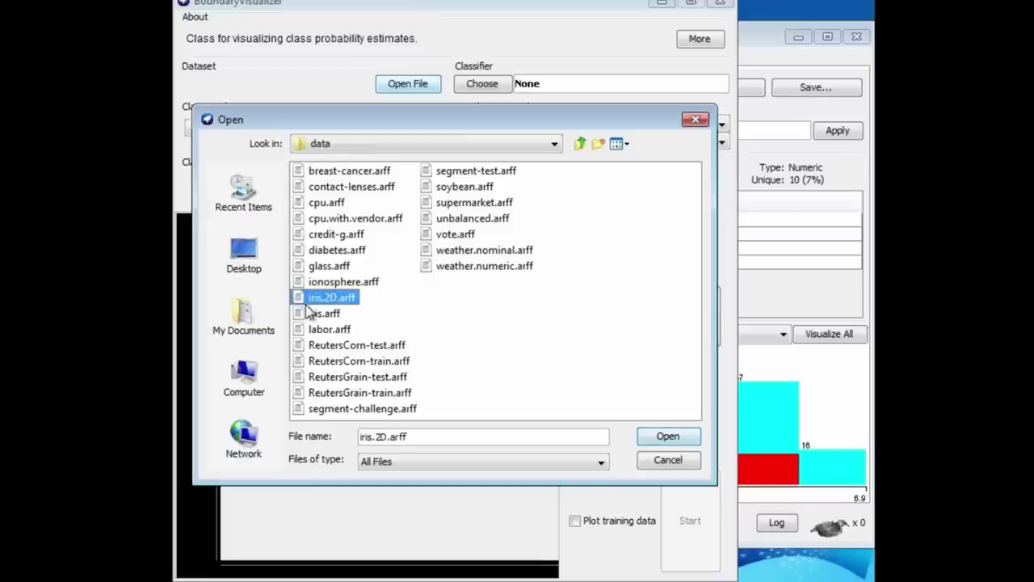
left_click(667, 436)
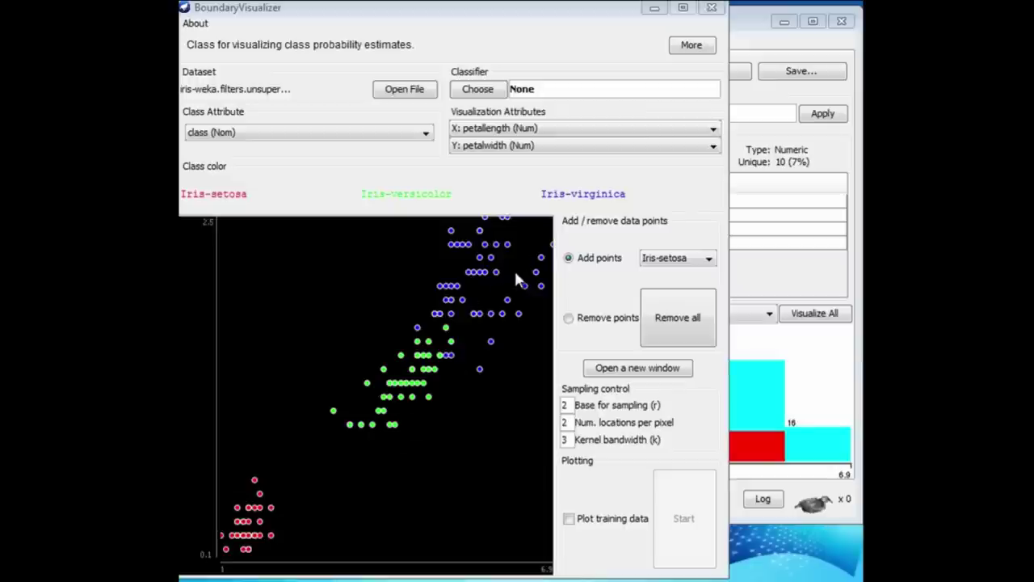
Select rules > OneR, enable Plot training data, and start drawing its boundaries.
left_click(477, 89)
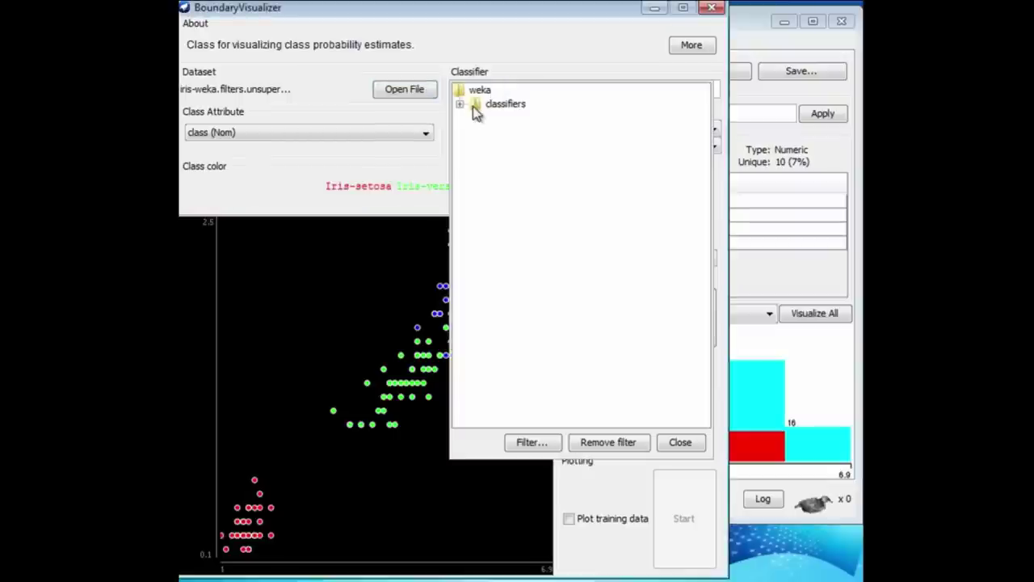
left_click(460, 104)
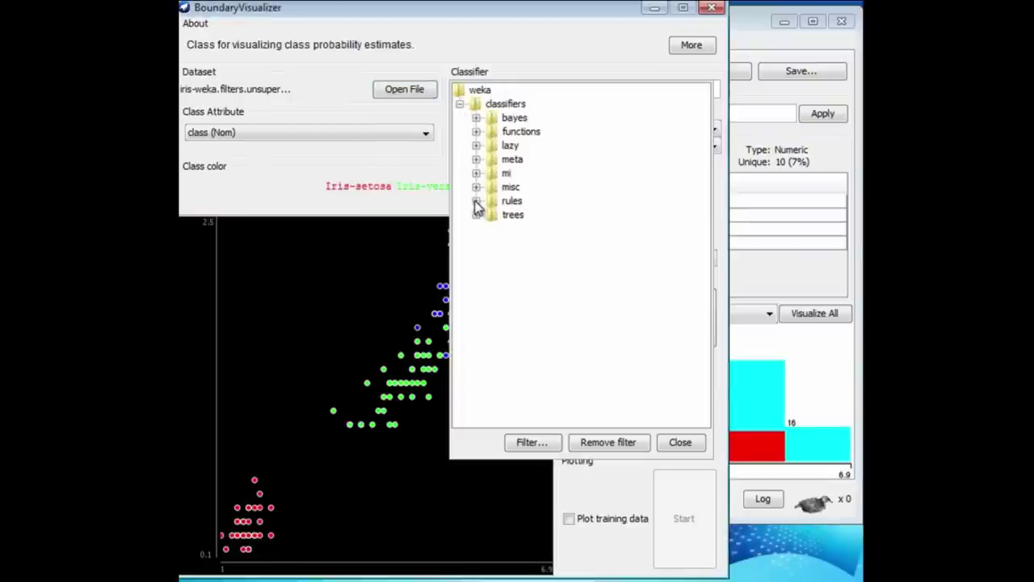
left_click(476, 200)
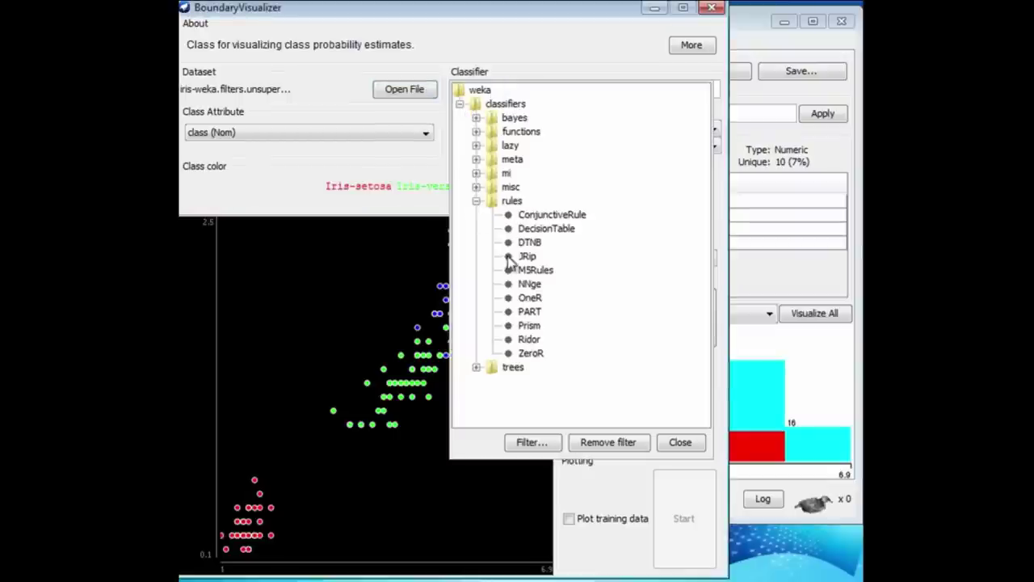
left_click(537, 298)
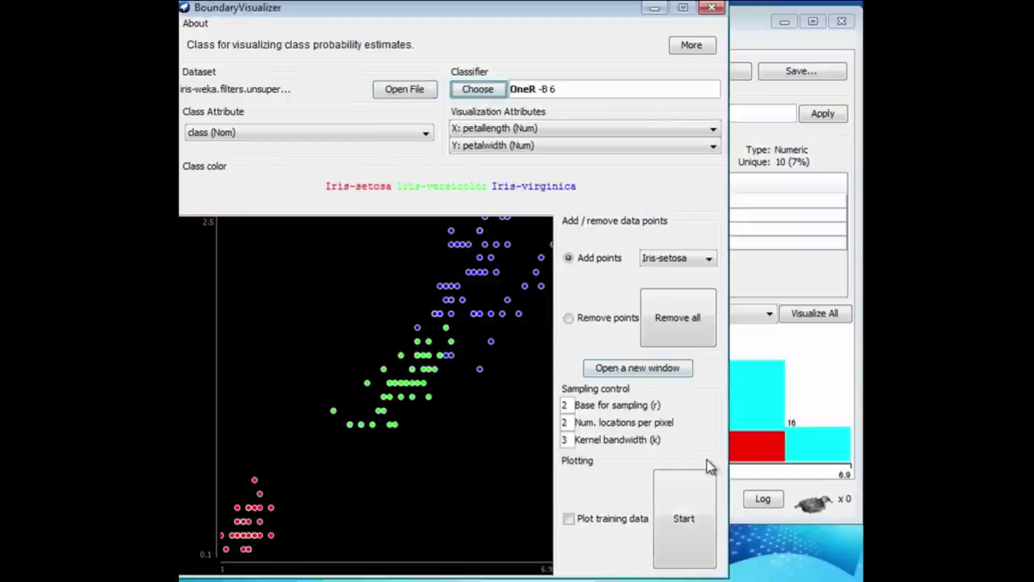
left_click(570, 519)
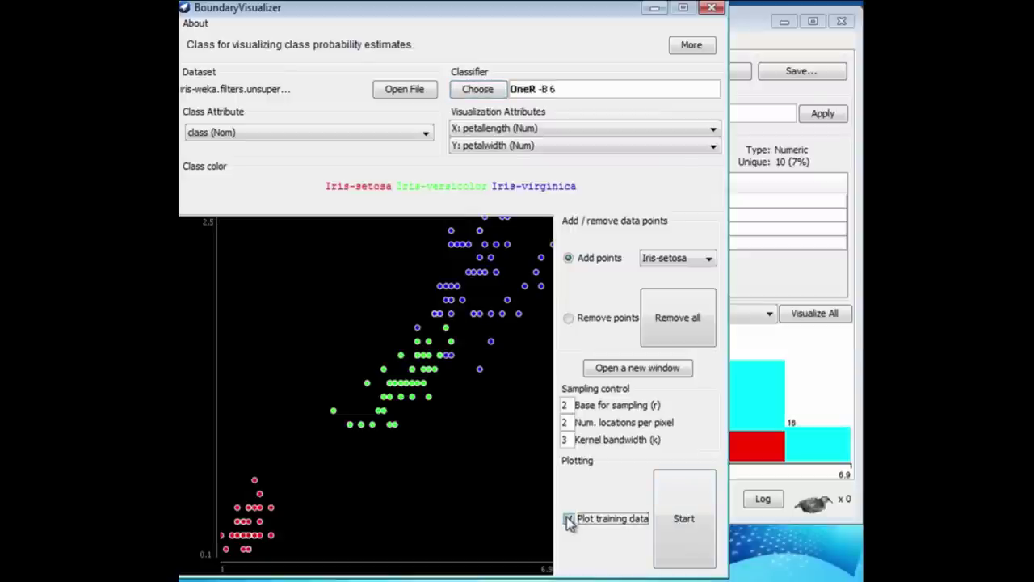
left_click(691, 519)
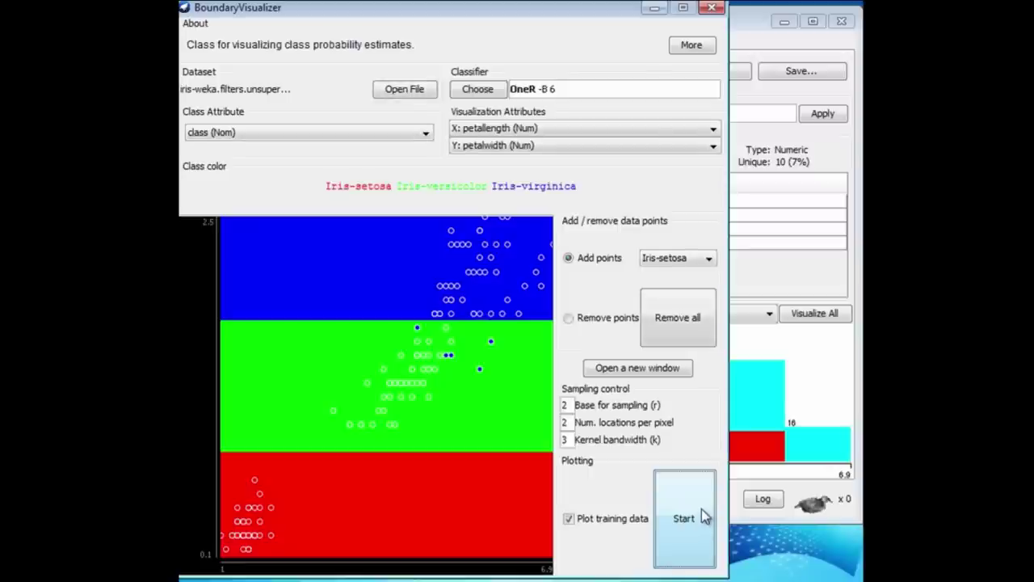
Run OneR with cross-validation in Explorer's Classify tab, scroll to its rules, then return to BoundaryVisualizer.
left_click(833, 378)
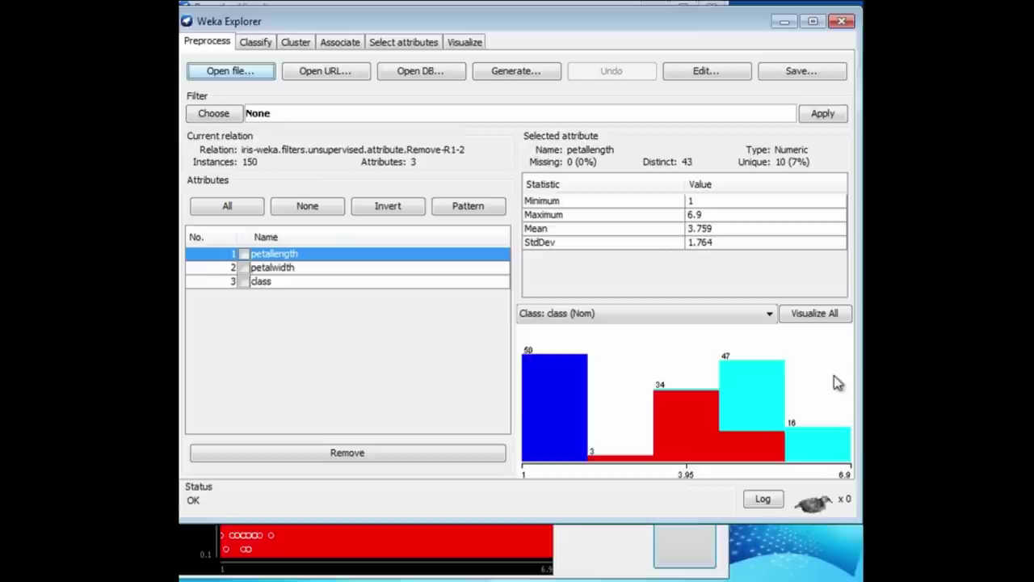
left_click(266, 45)
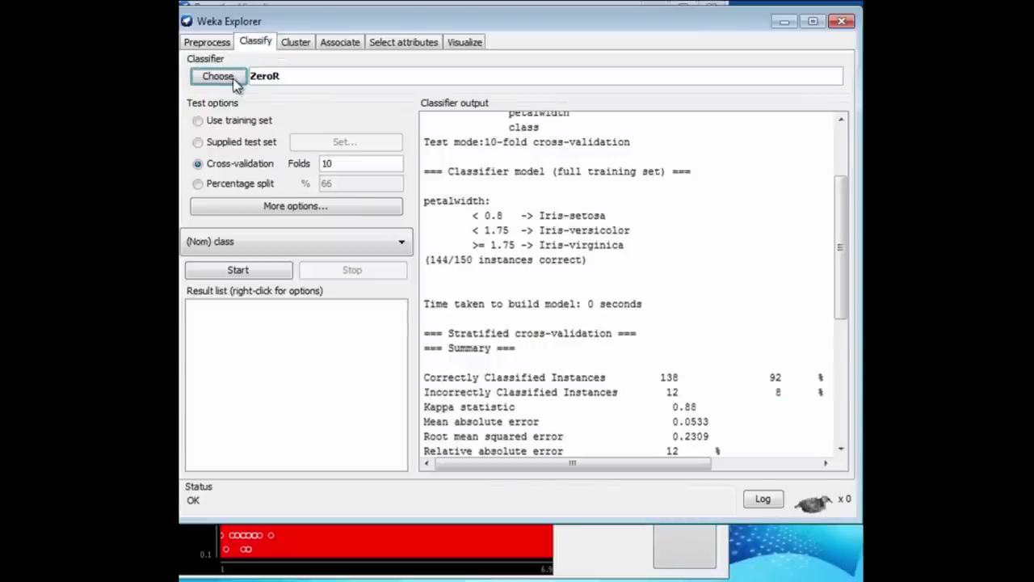
left_click(233, 87)
left_click(271, 288)
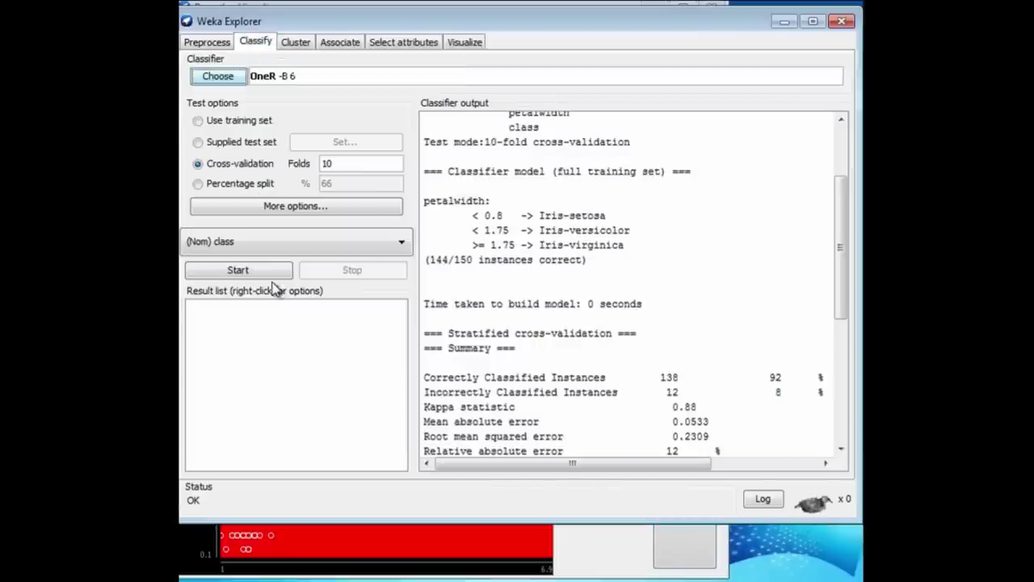
left_click(264, 269)
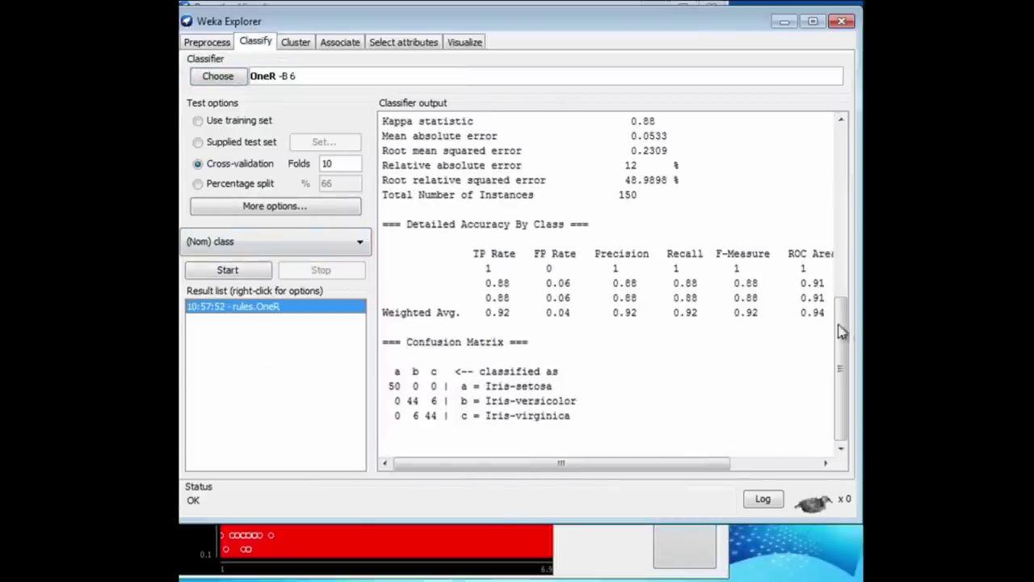
left_click_drag(846, 325, 833, 199)
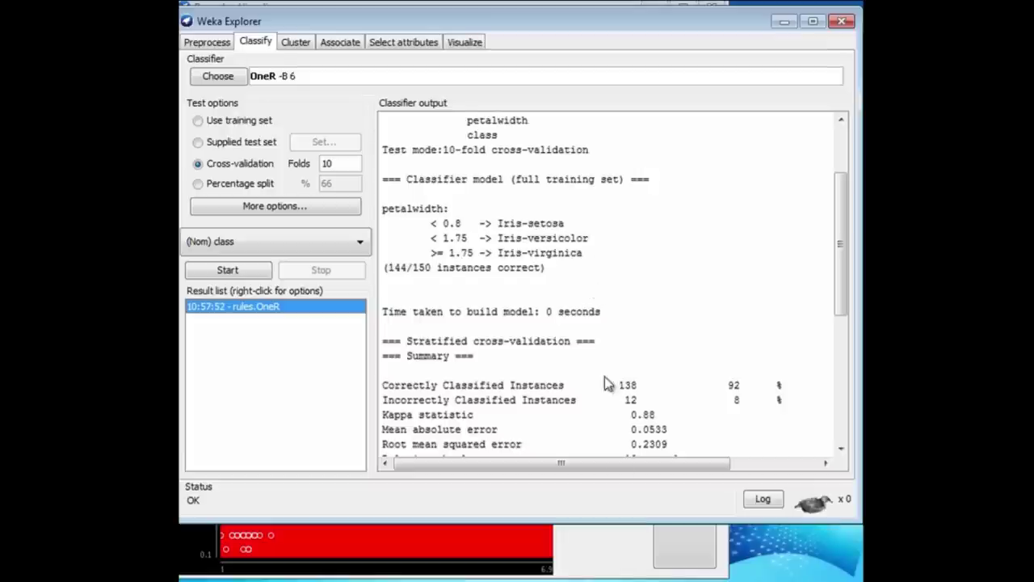
left_click(620, 558)
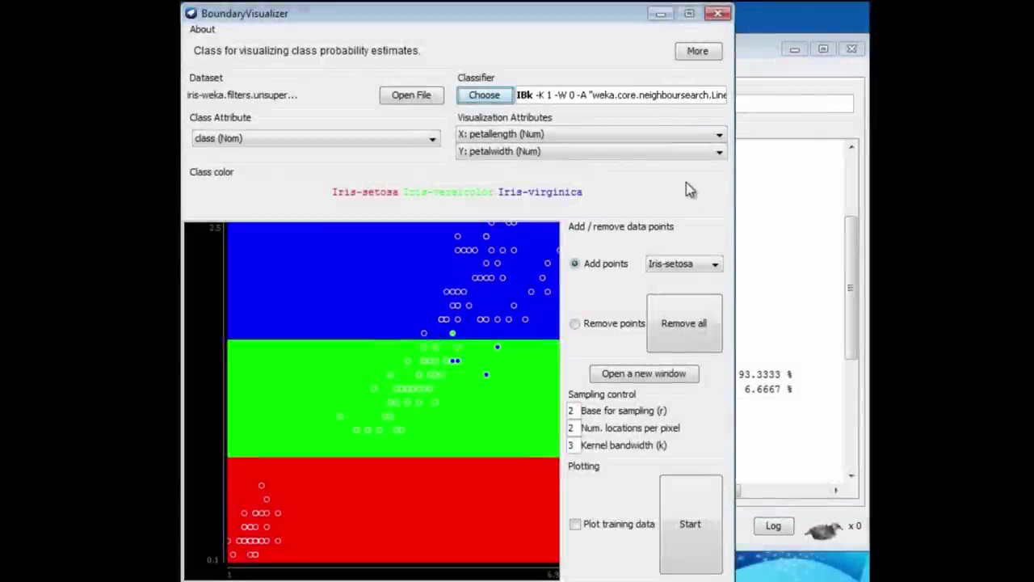
left_click(698, 520)
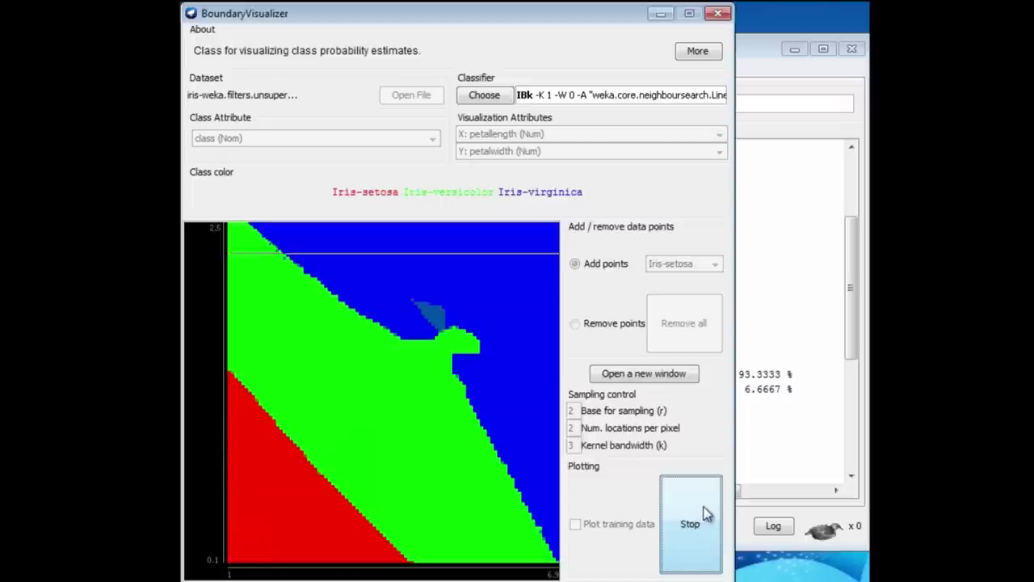
left_click(705, 512)
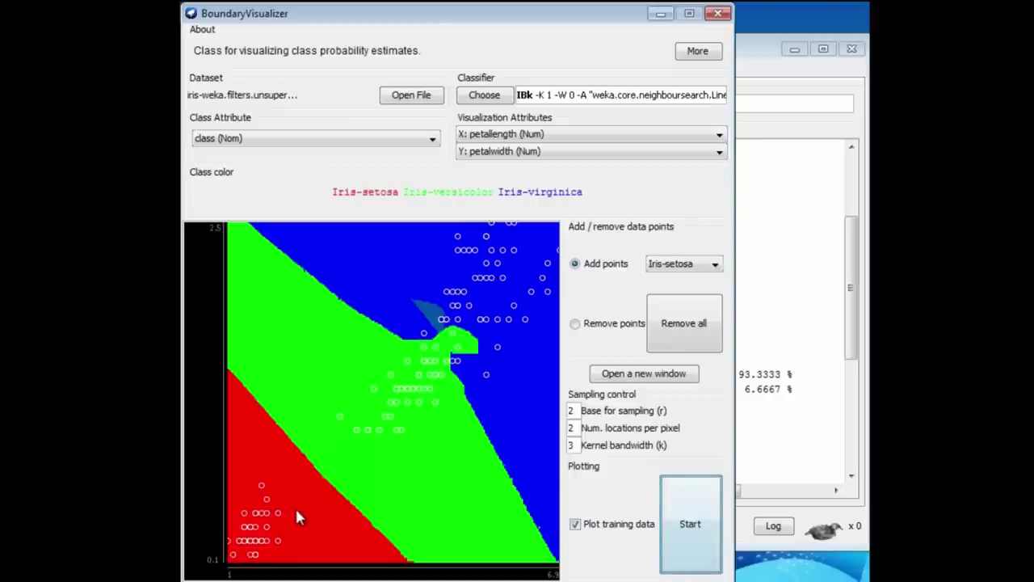
mouse_move(276, 432)
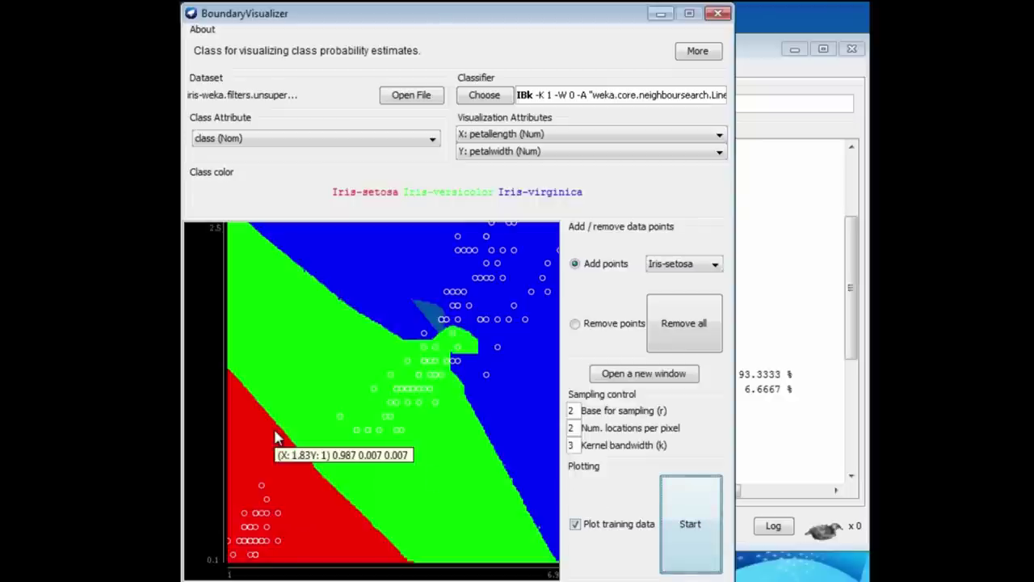
mouse_move(346, 338)
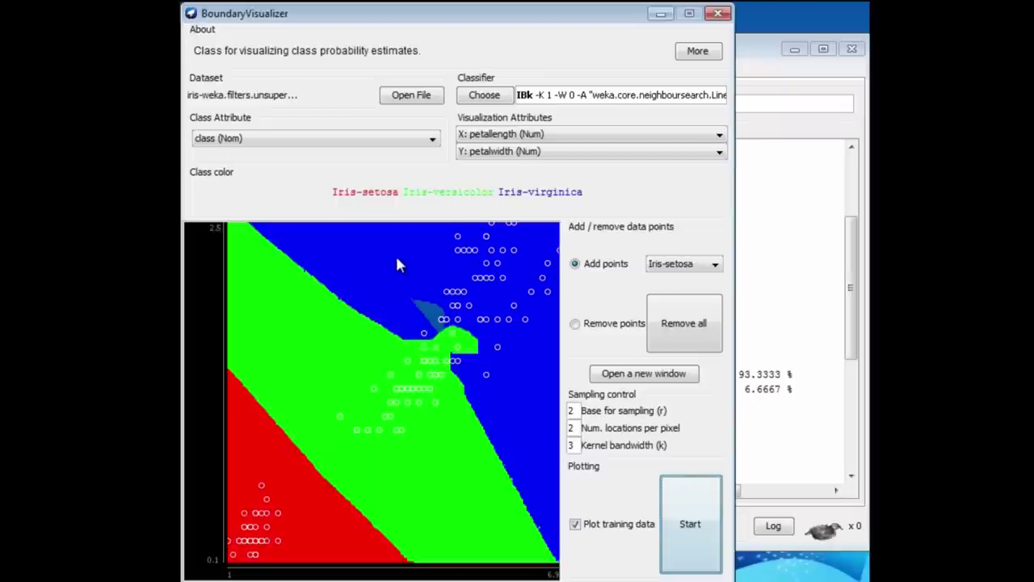
mouse_move(403, 260)
mouse_move(372, 279)
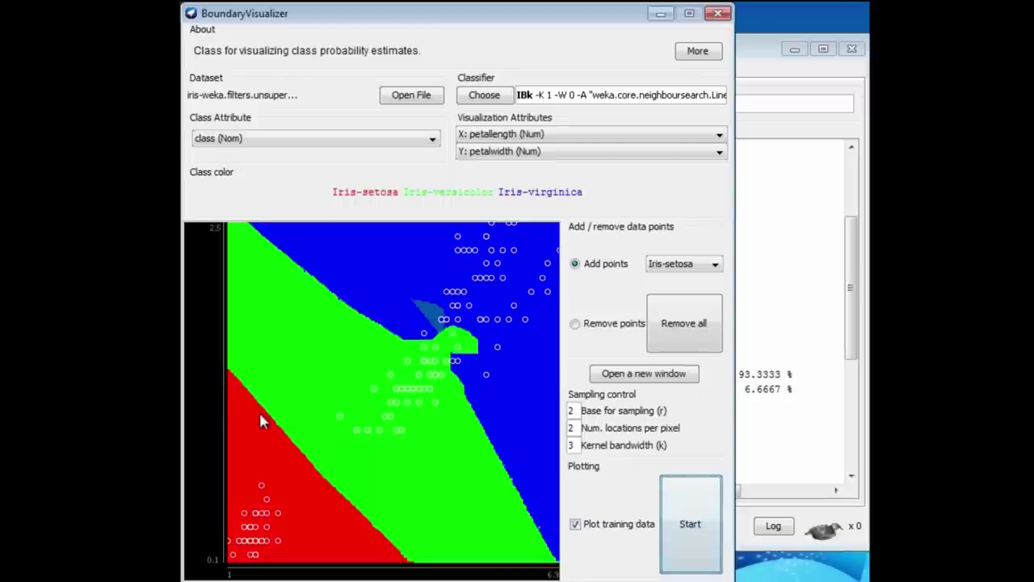
Place one Iris-setosa point inside the red setosa region of the boundary plot.
left_click(261, 485)
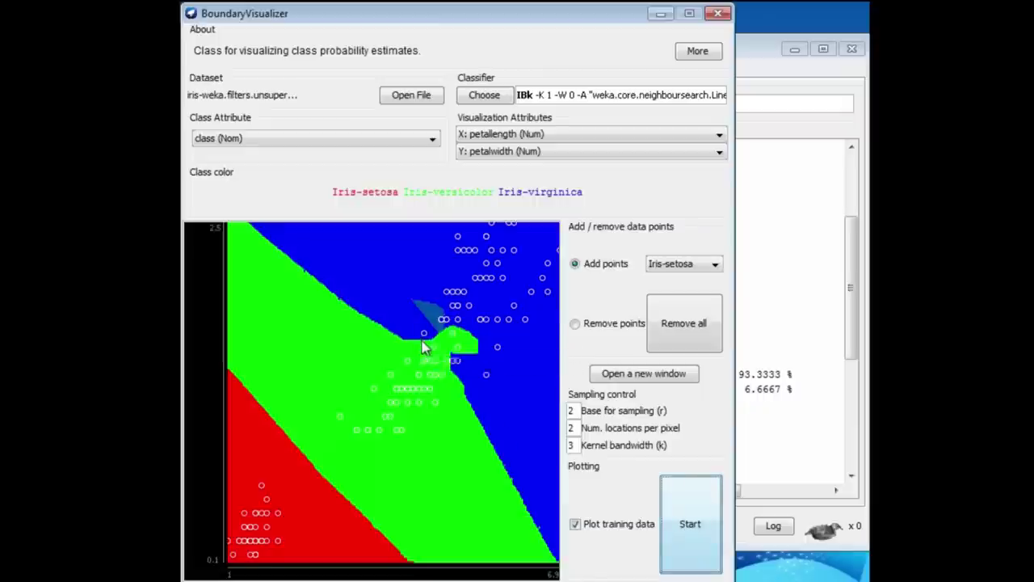
mouse_move(427, 348)
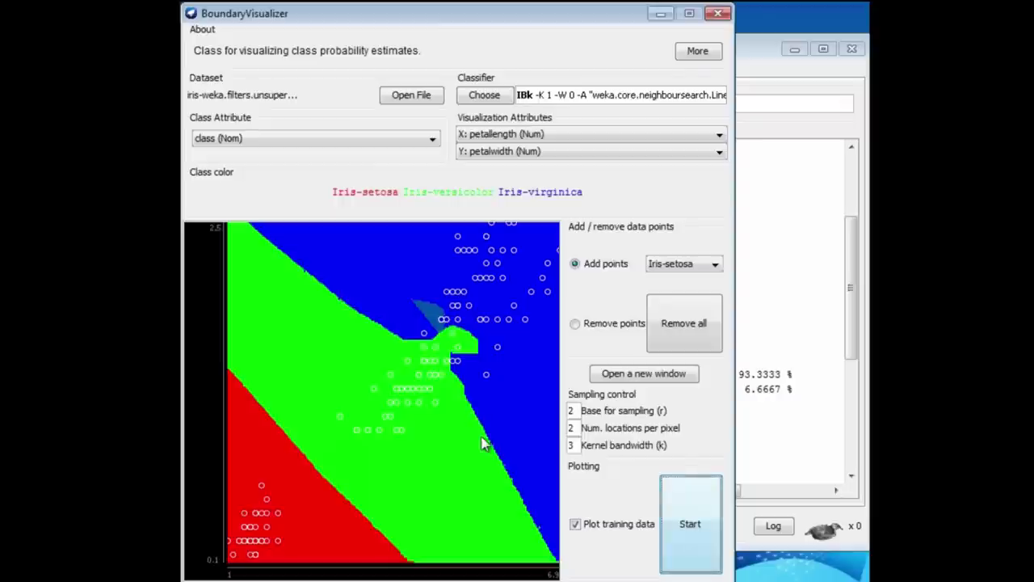
Set IBk's KNN to 5 and redraw the decision boundaries.
left_click(586, 95)
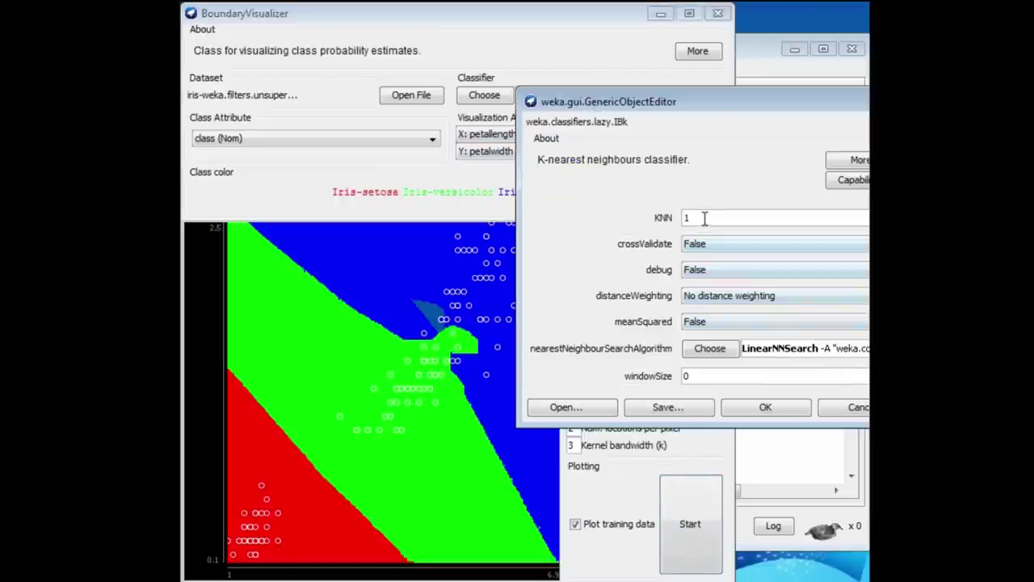
left_click_drag(703, 218, 672, 220)
type("5")
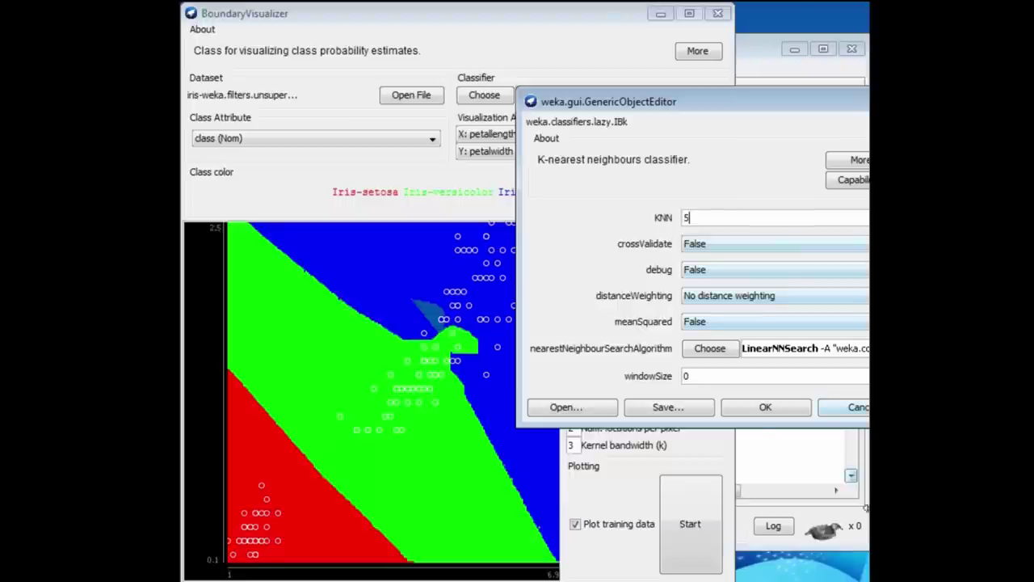
left_click(764, 409)
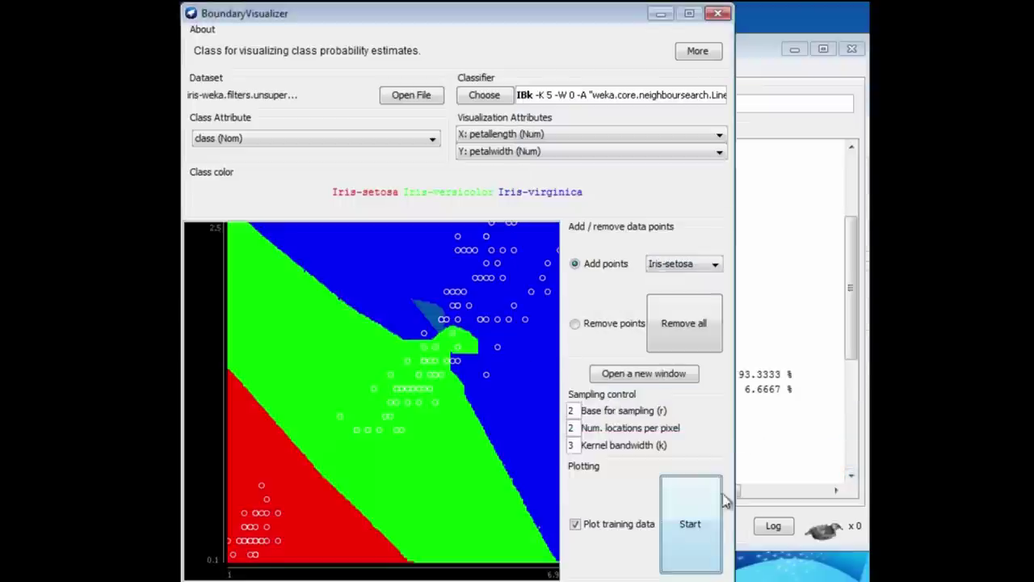
left_click(691, 527)
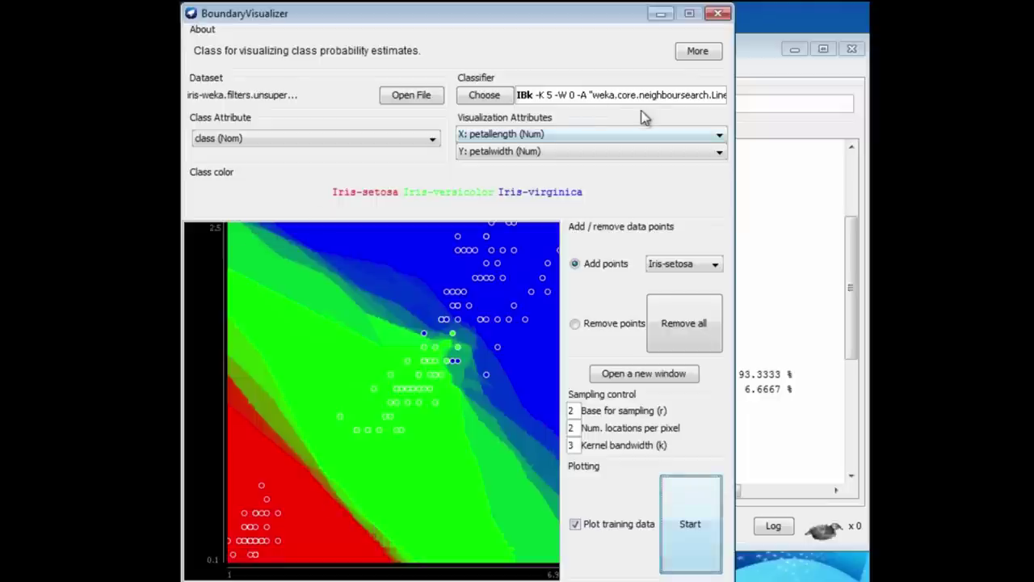
Change KNN to 20, redraw the boundaries, and stop rendering once finished.
left_click(574, 94)
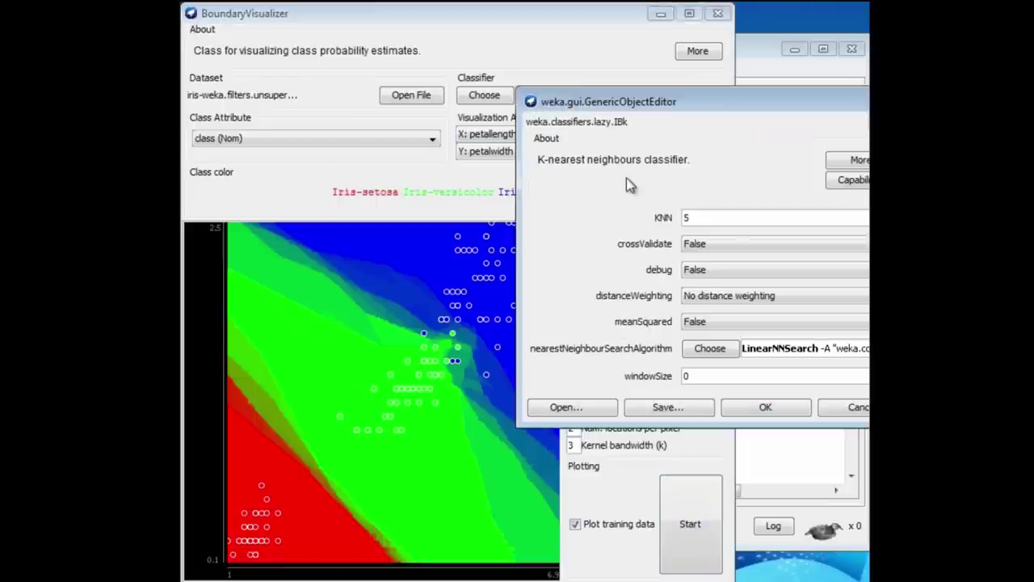
left_click_drag(704, 217, 642, 216)
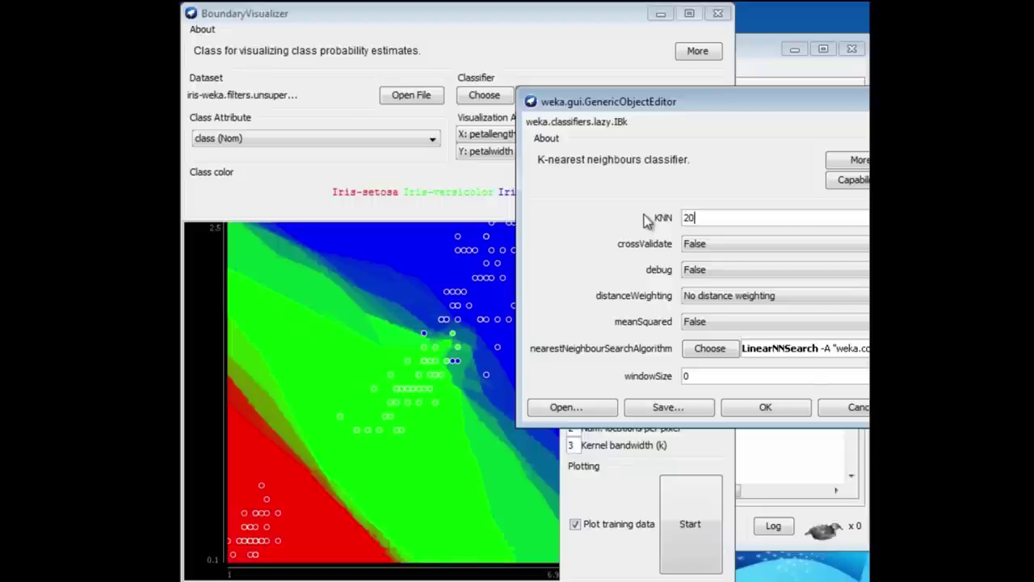
left_click(768, 407)
left_click(700, 509)
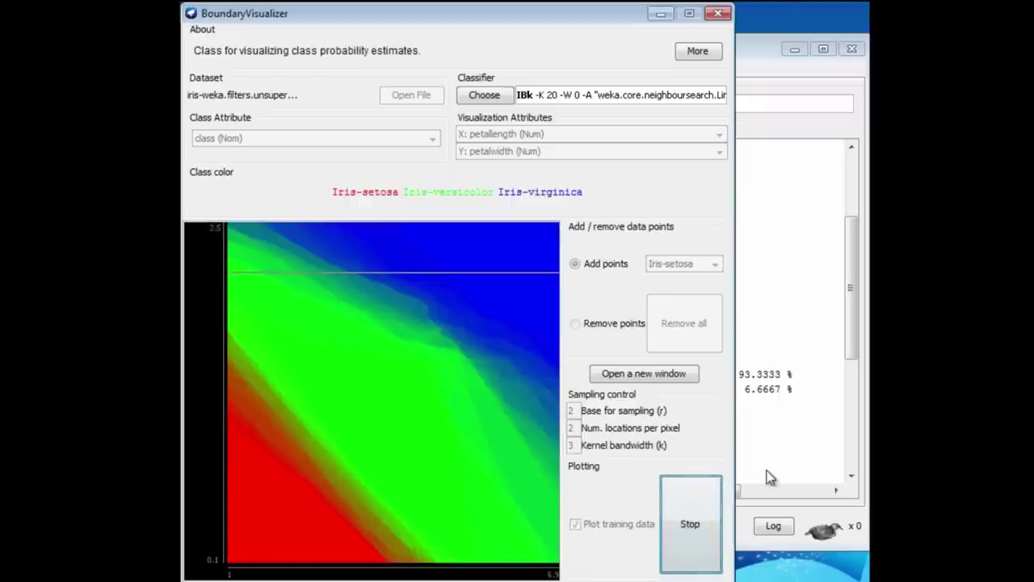
left_click(695, 526)
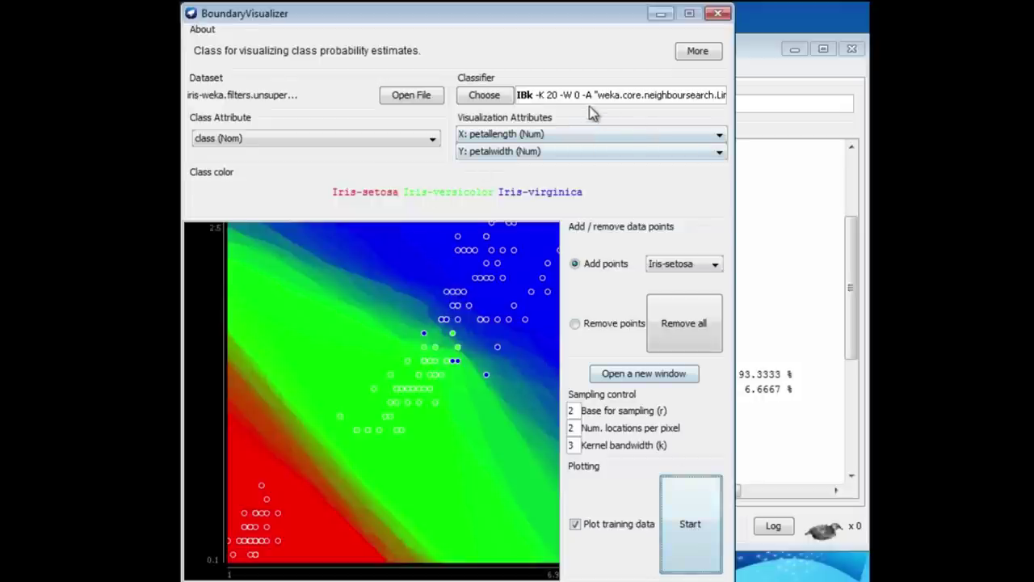
Select bayes > NaiveBayes, set useSupervisedDiscretization to True, and start plotting its boundaries.
left_click(485, 95)
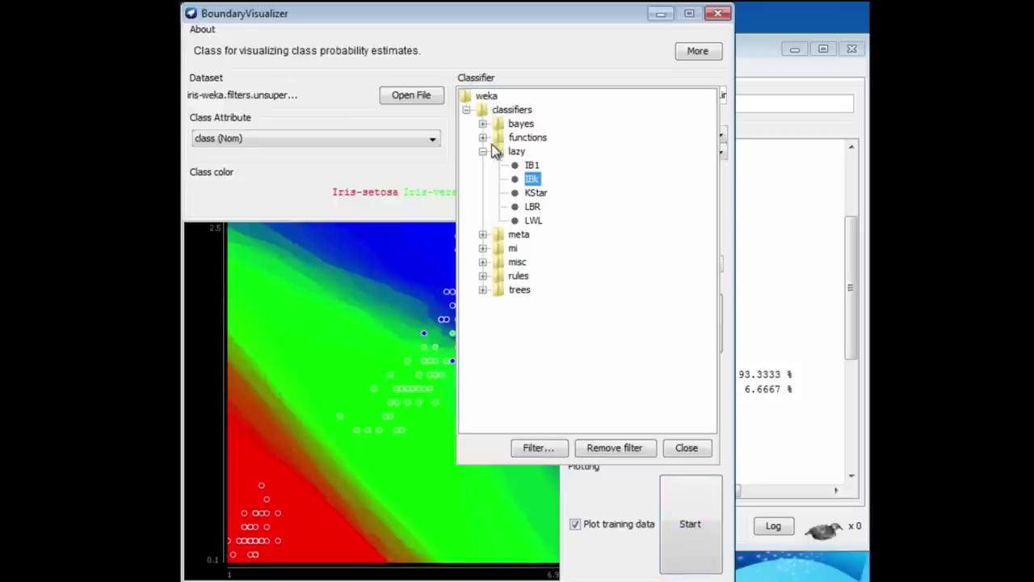
left_click(483, 123)
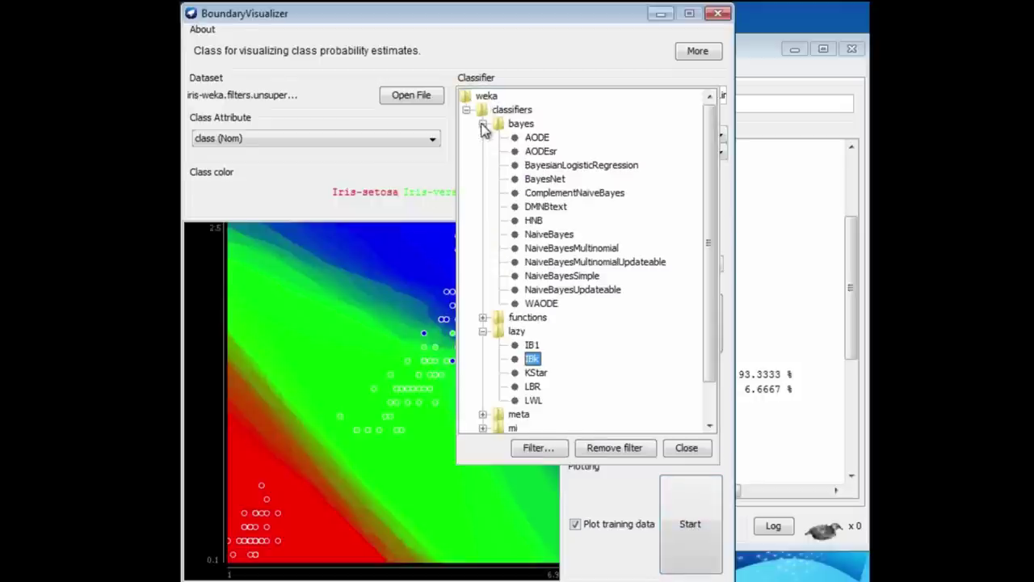
left_click(546, 235)
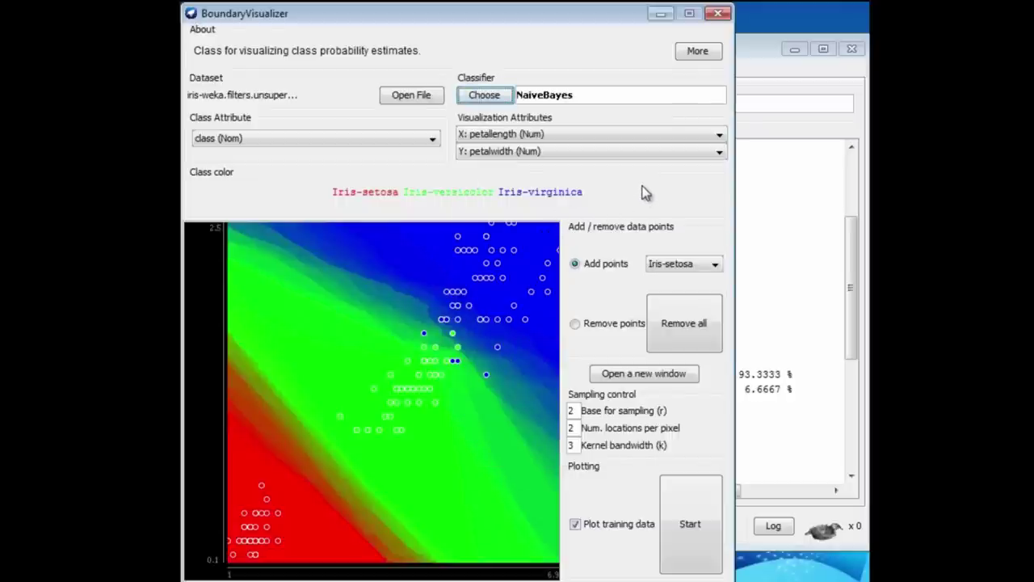
left_click(561, 96)
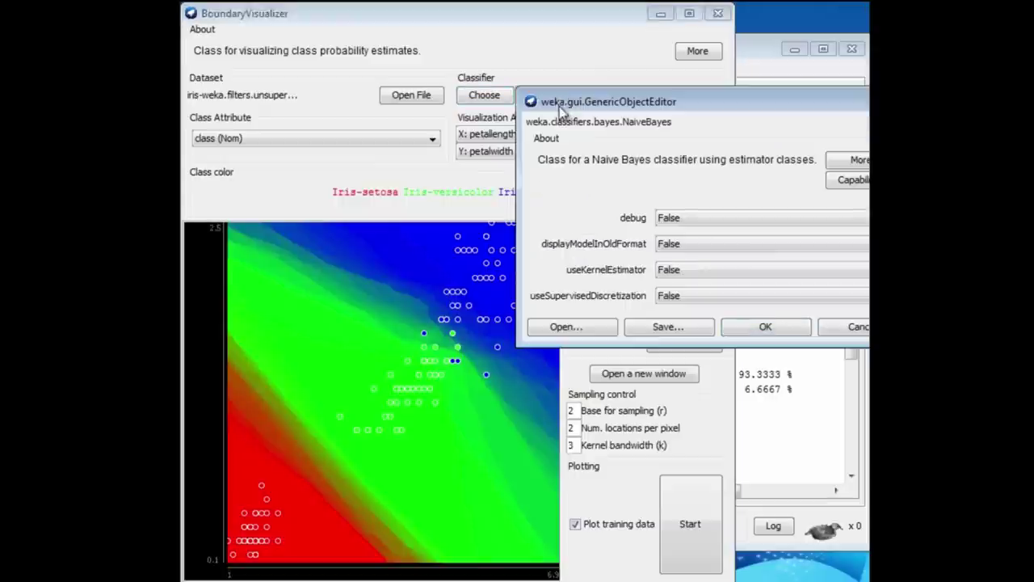
left_click(816, 296)
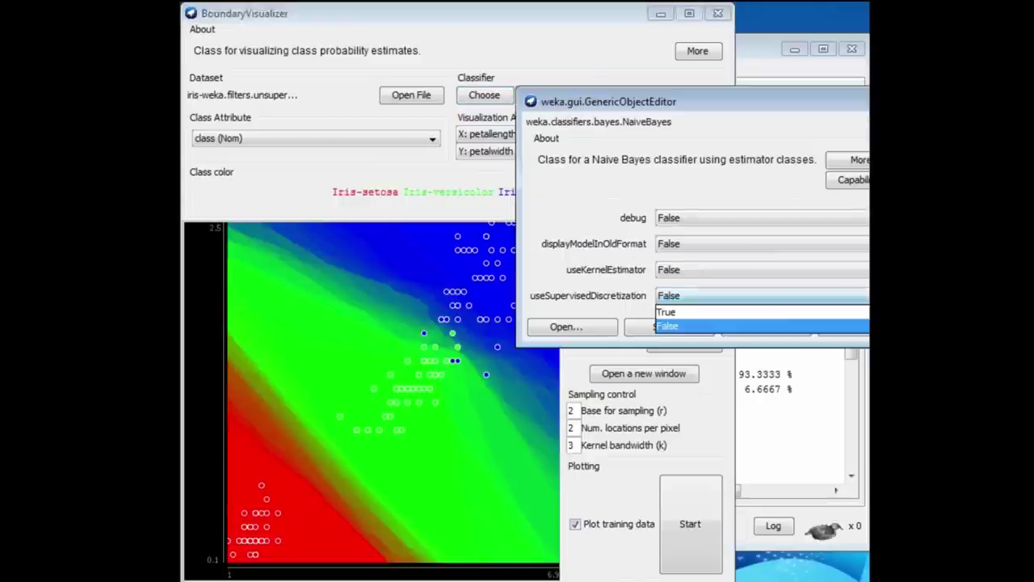
left_click(781, 312)
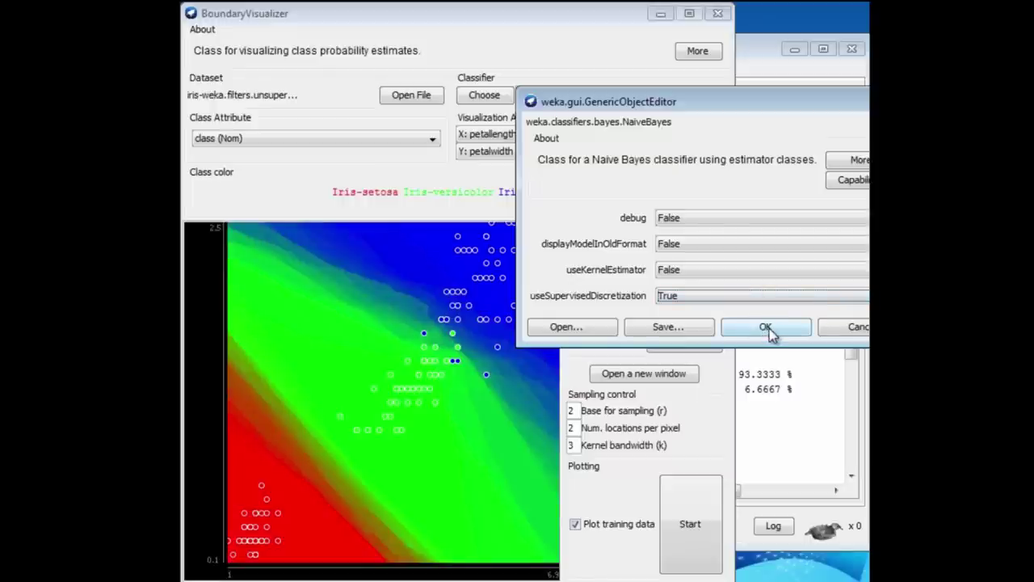
left_click(766, 328)
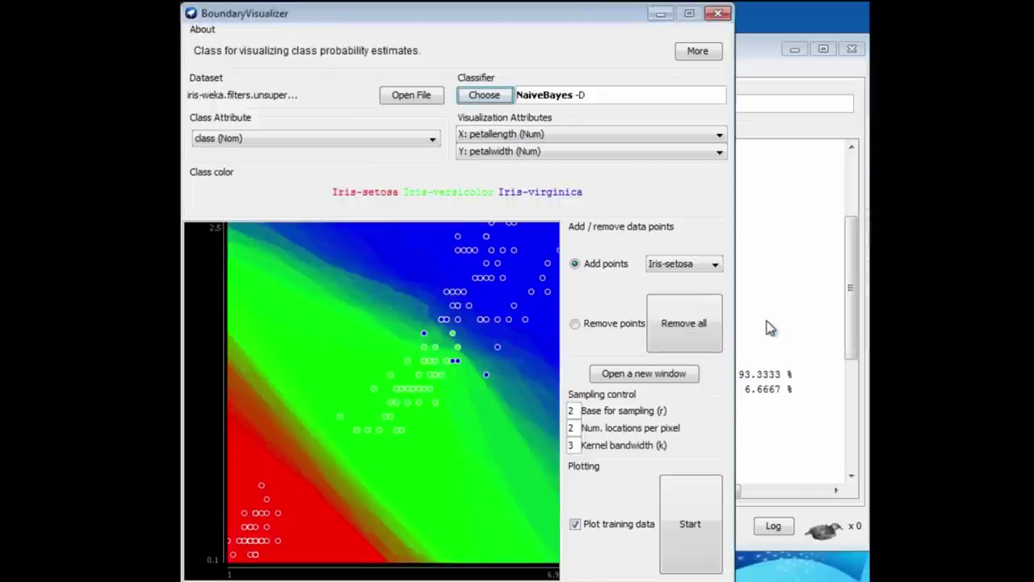
left_click(691, 523)
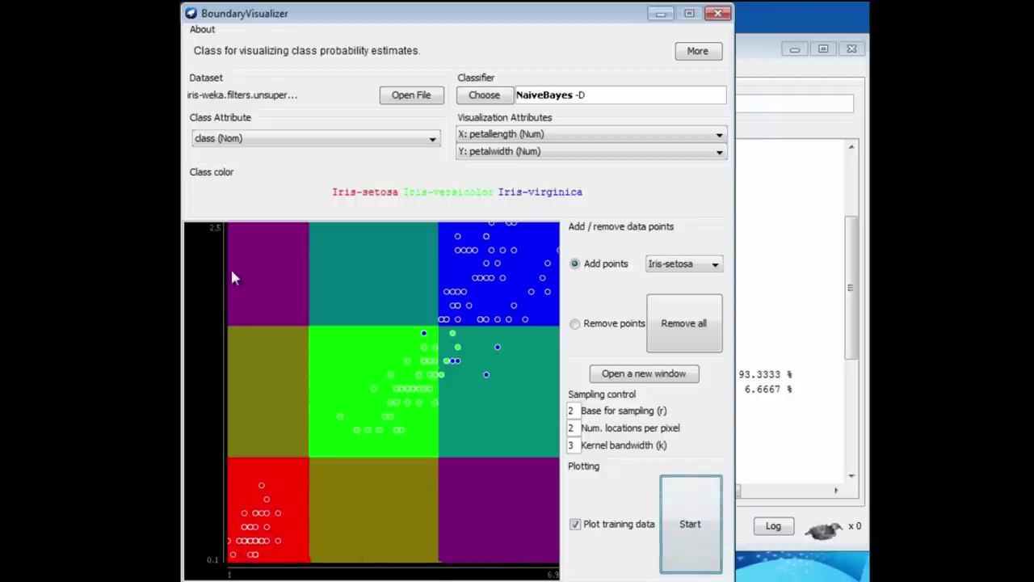
Read the class probabilities across the rendered NaiveBayes -D blocks over the iris points.
mouse_move(236, 289)
Select trees > J48, plot its boundaries until drawn, then switch to Weka Explorer.
left_click(479, 96)
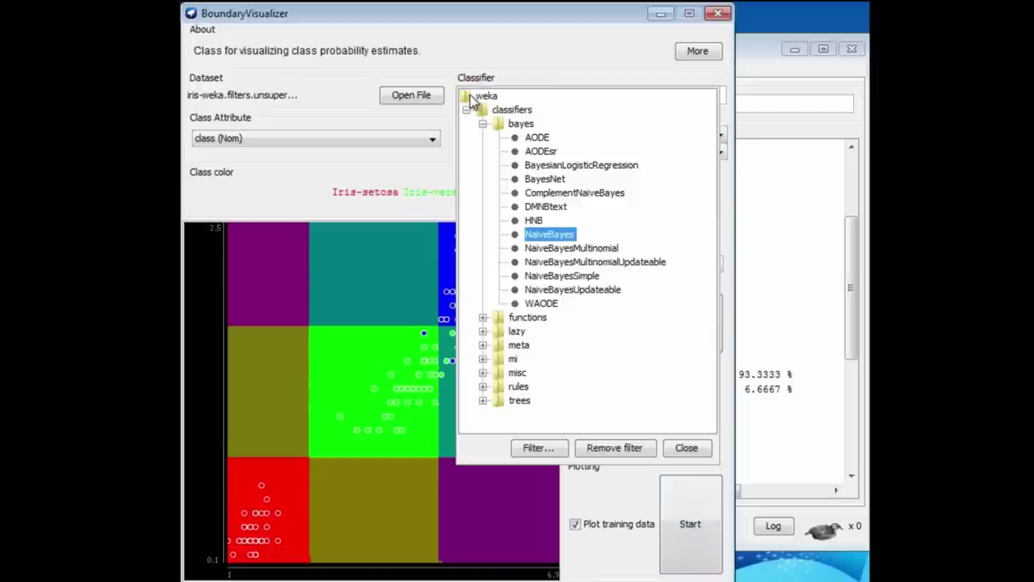
left_click(483, 400)
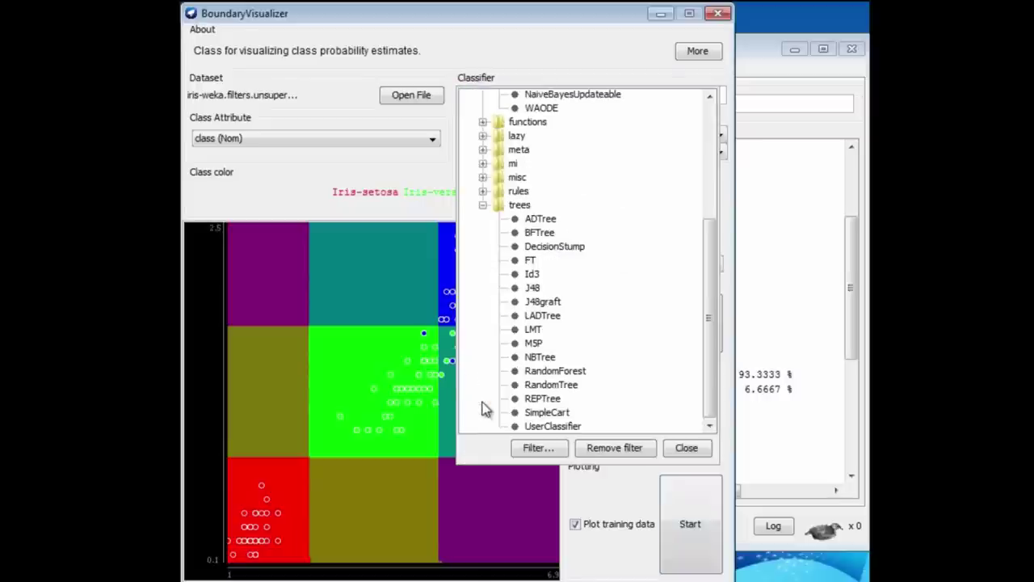
left_click(533, 288)
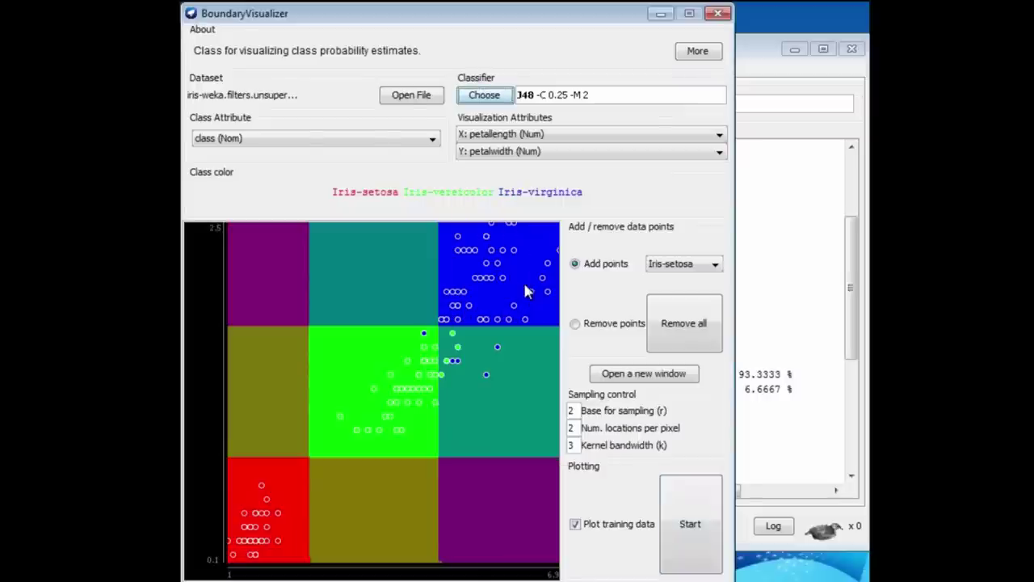
left_click(698, 523)
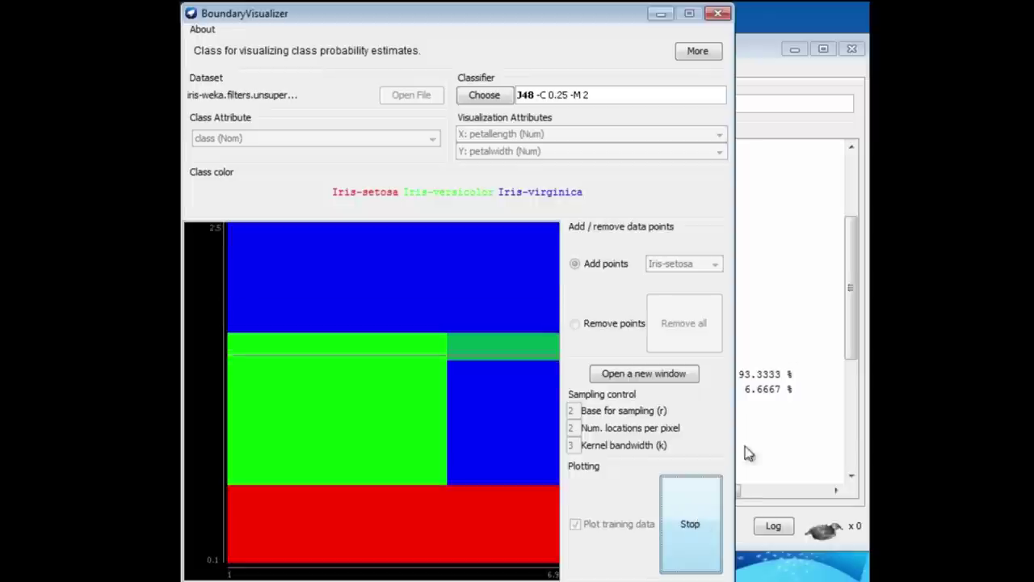
left_click(708, 503)
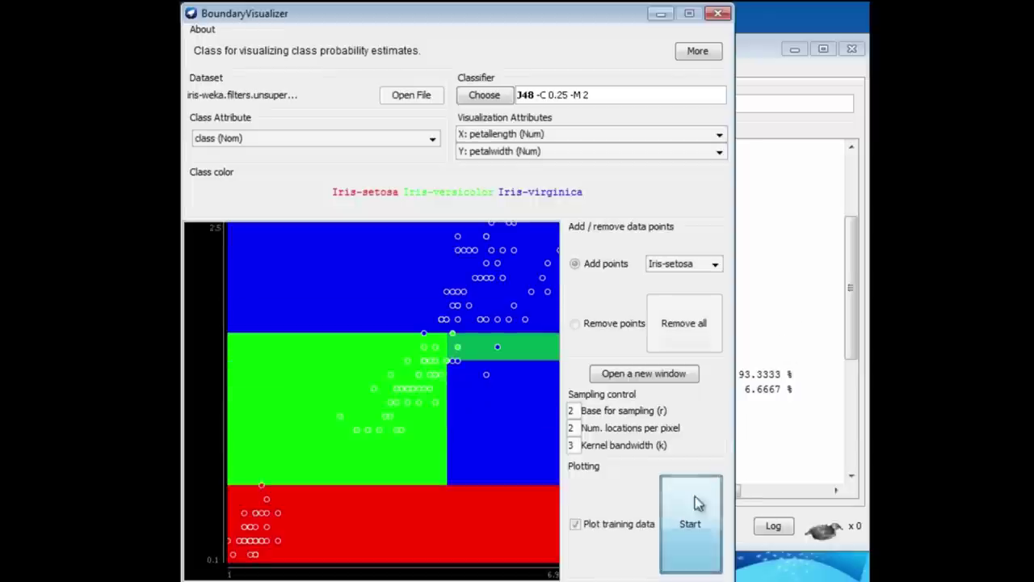
left_click(768, 327)
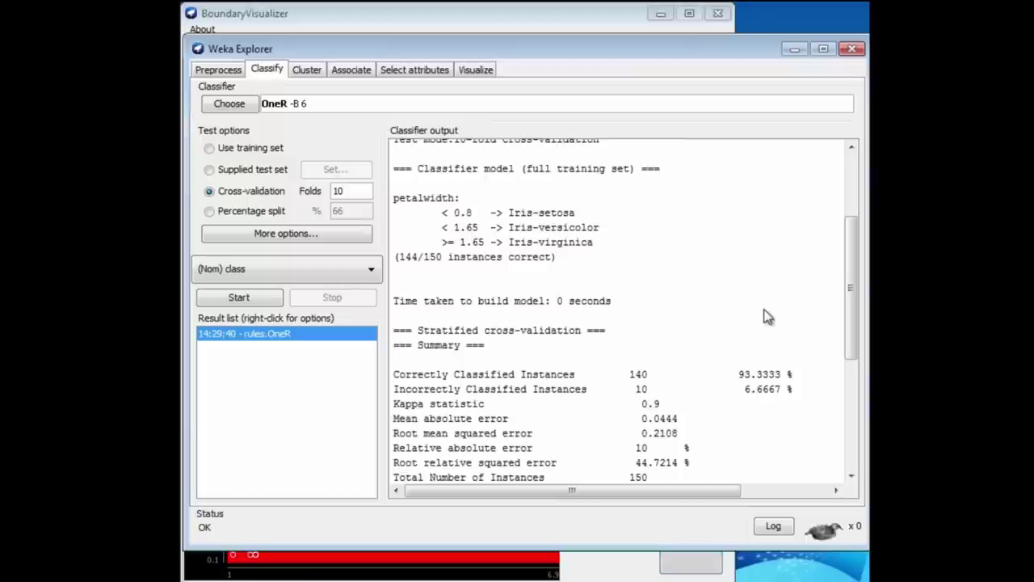
Run J48 with cross-validation in Explorer, scroll to its tree, then return to BoundaryVisualizer.
left_click(230, 107)
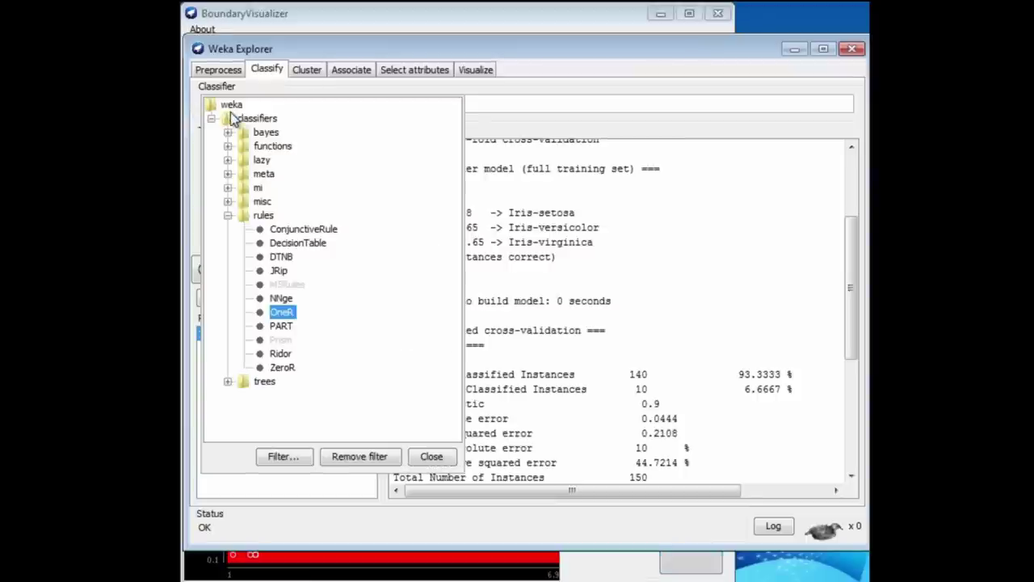
left_click(229, 383)
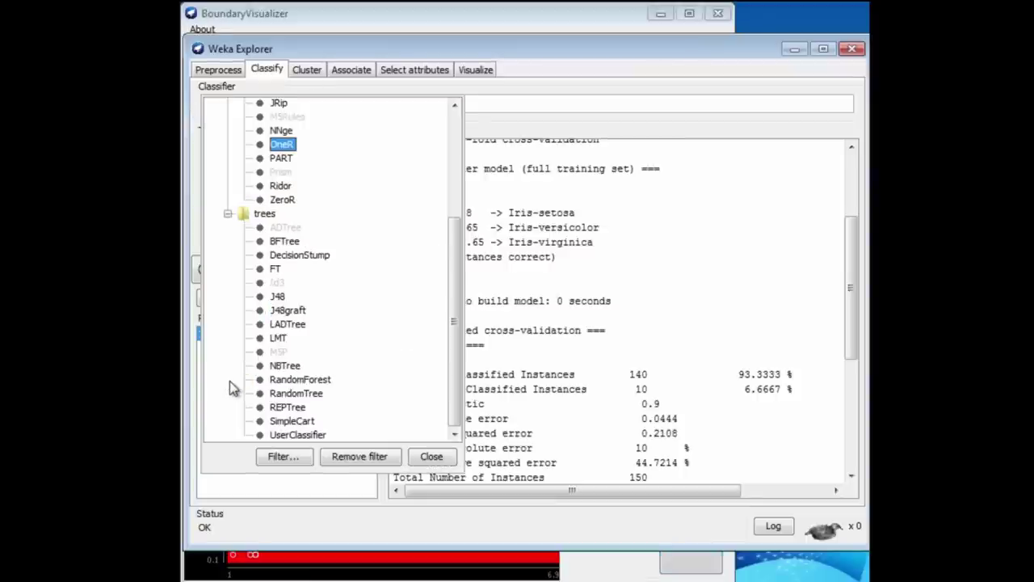
left_click(277, 299)
left_click(253, 298)
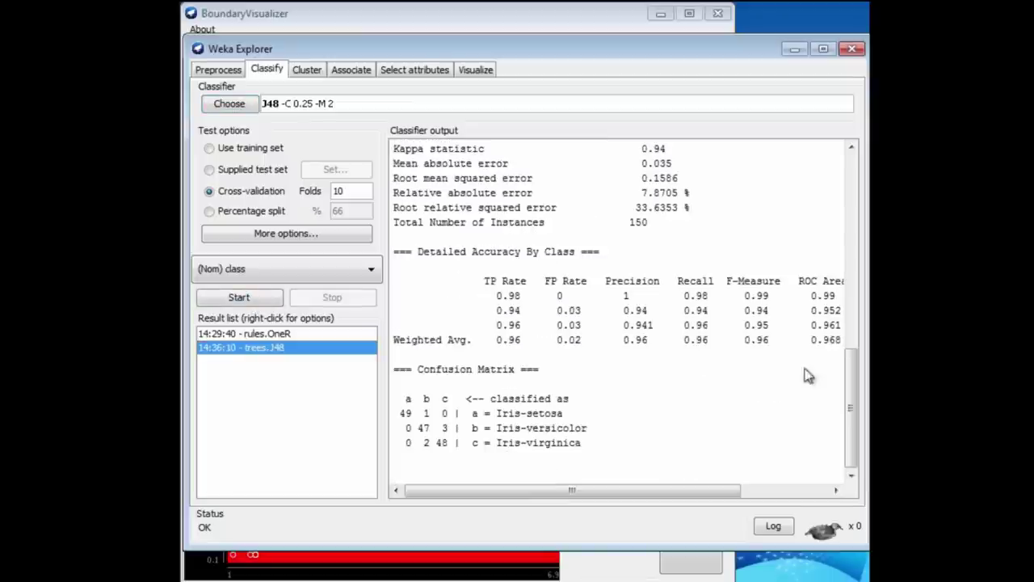
left_click_drag(847, 387, 837, 265)
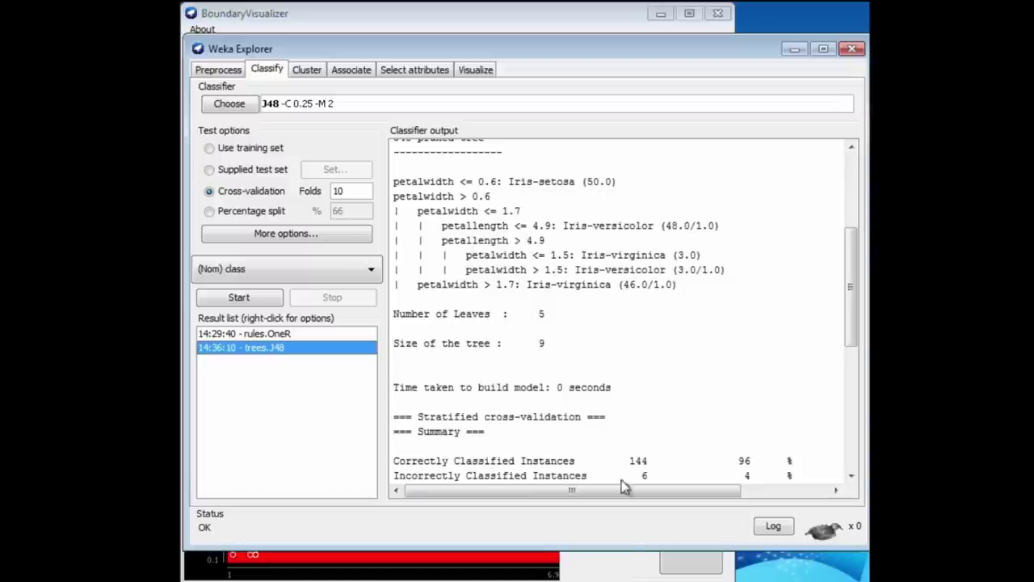
left_click(624, 573)
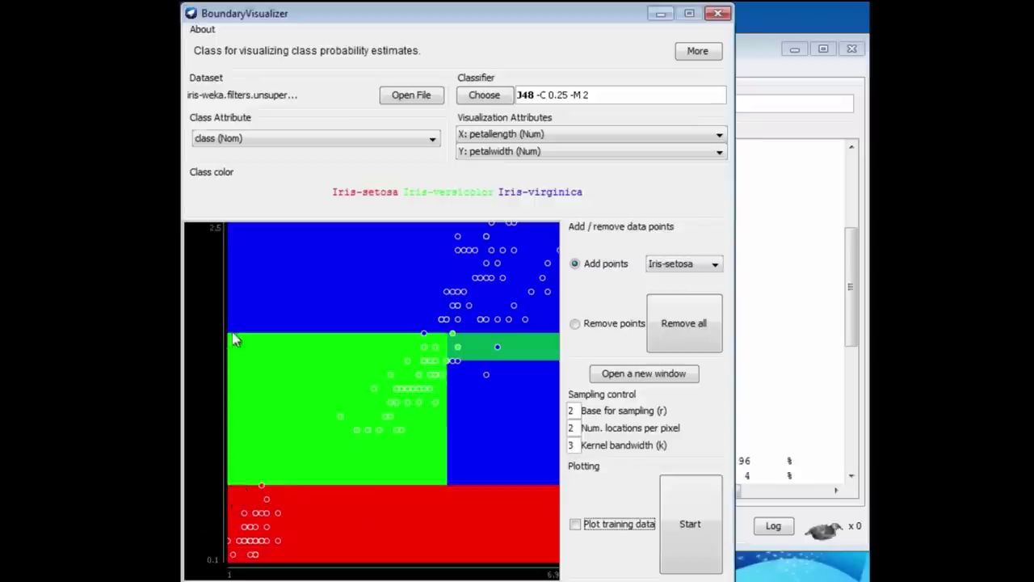
mouse_move(232, 338)
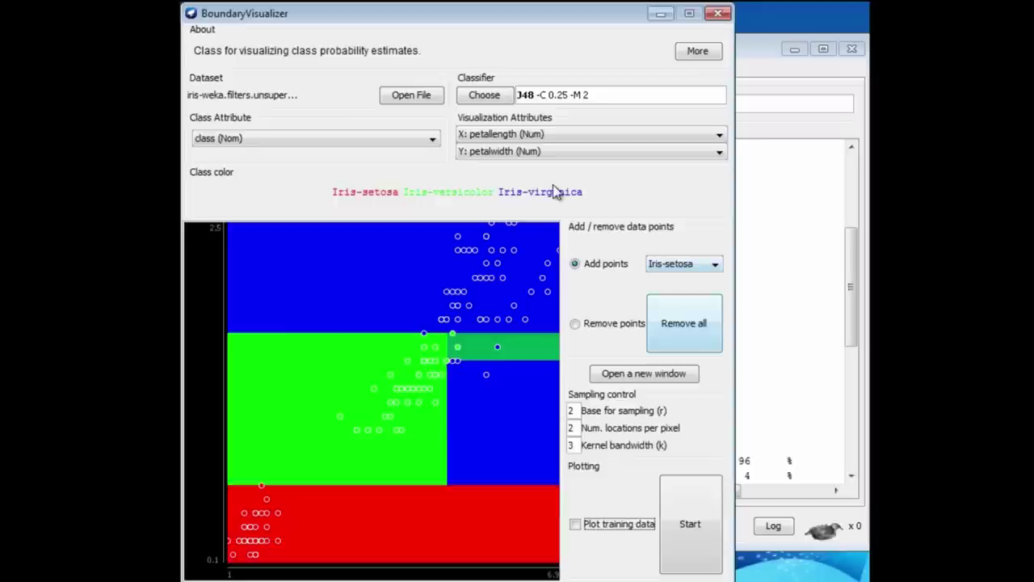
Set J48's minNumObj to 5 and replot the decision boundaries.
left_click(556, 98)
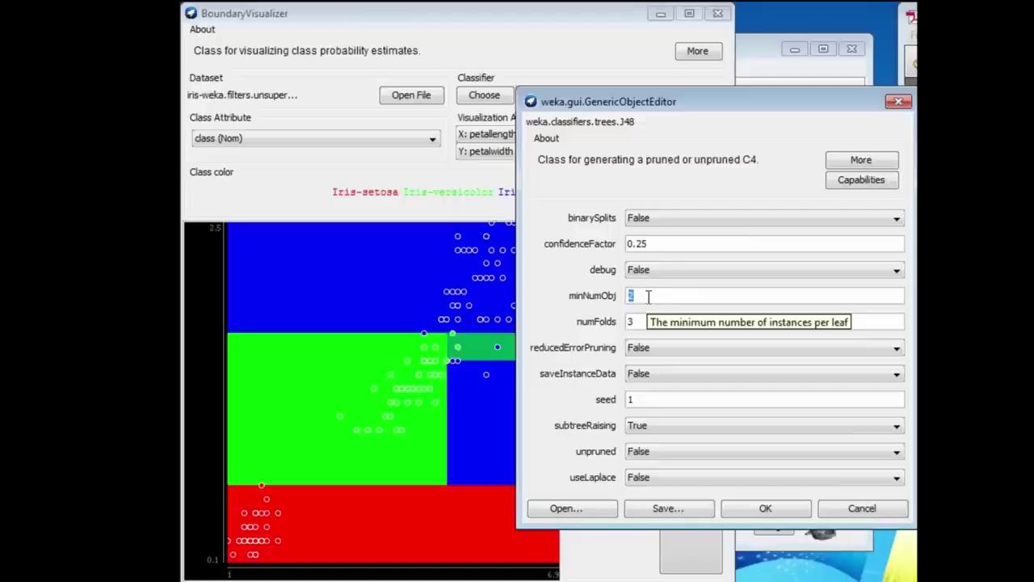
type("5")
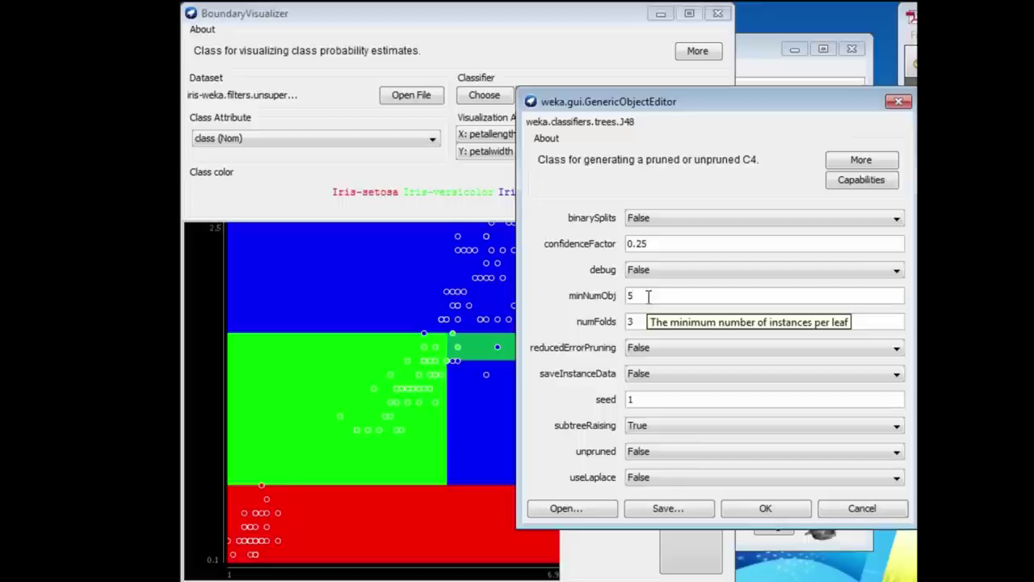
left_click(770, 513)
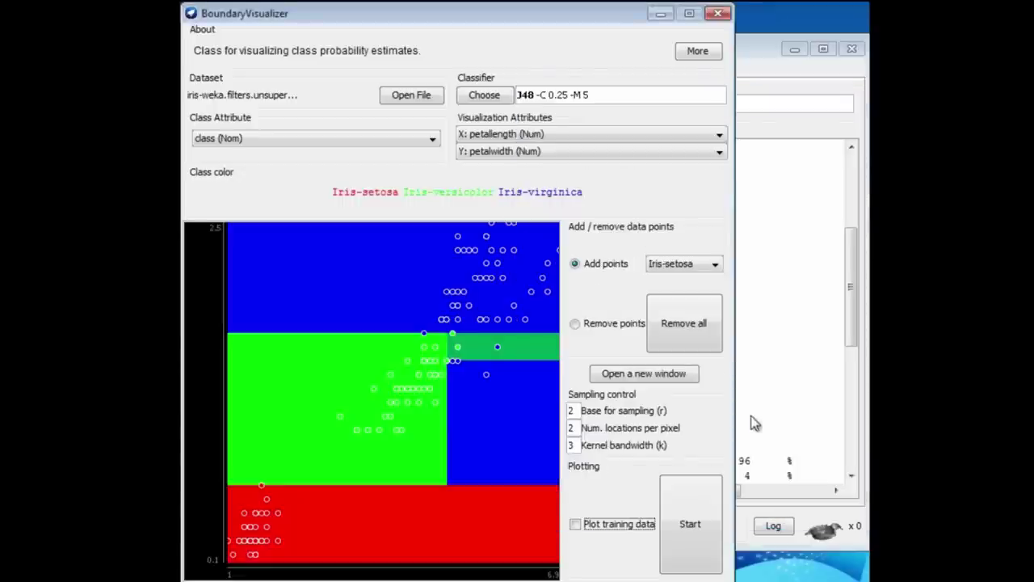
left_click(691, 509)
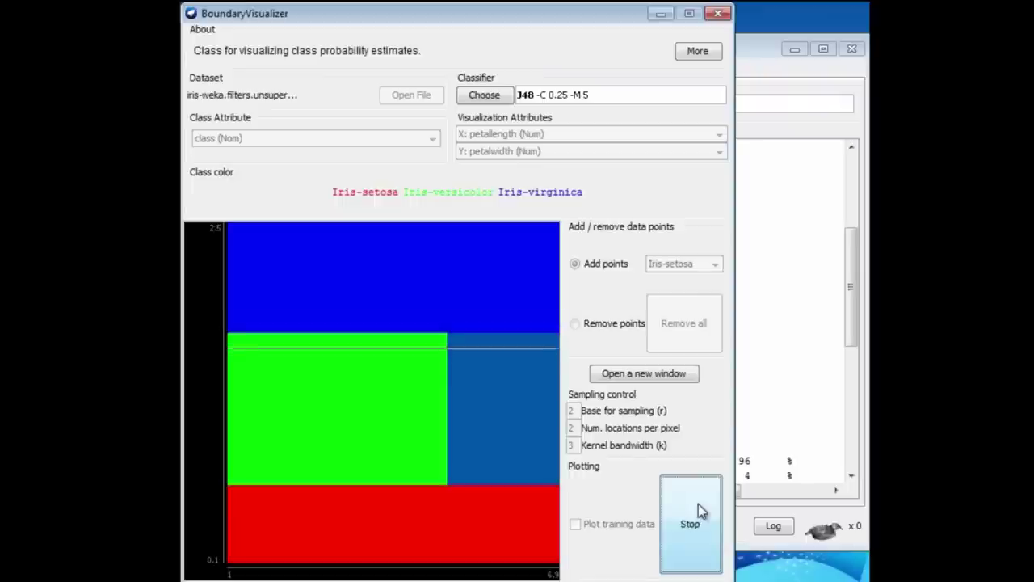
Raise J48's minNumObj to 10, replot into three horizontal bands, then stop plotting.
left_click(591, 95)
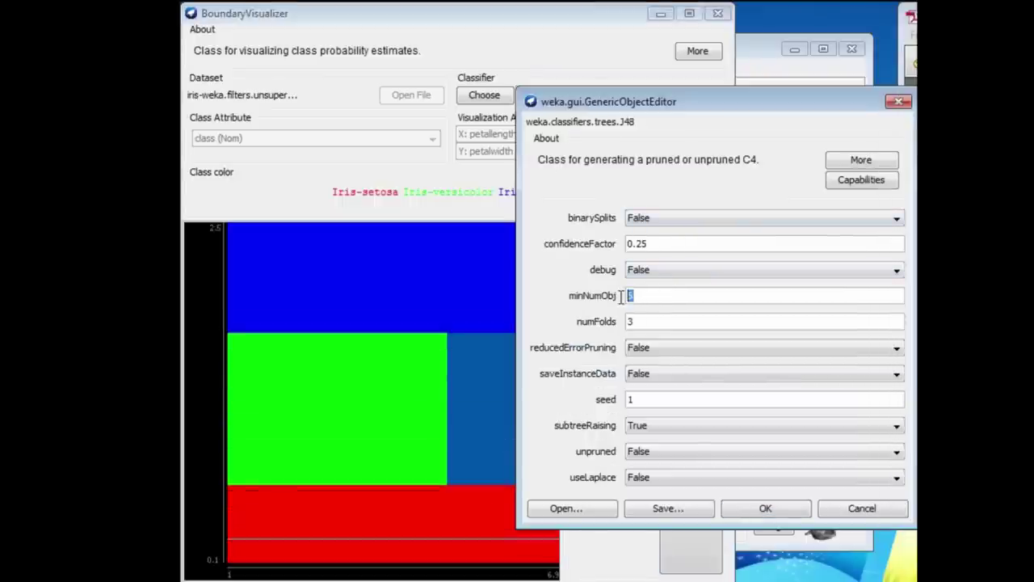
left_click_drag(647, 296, 623, 300)
type("10")
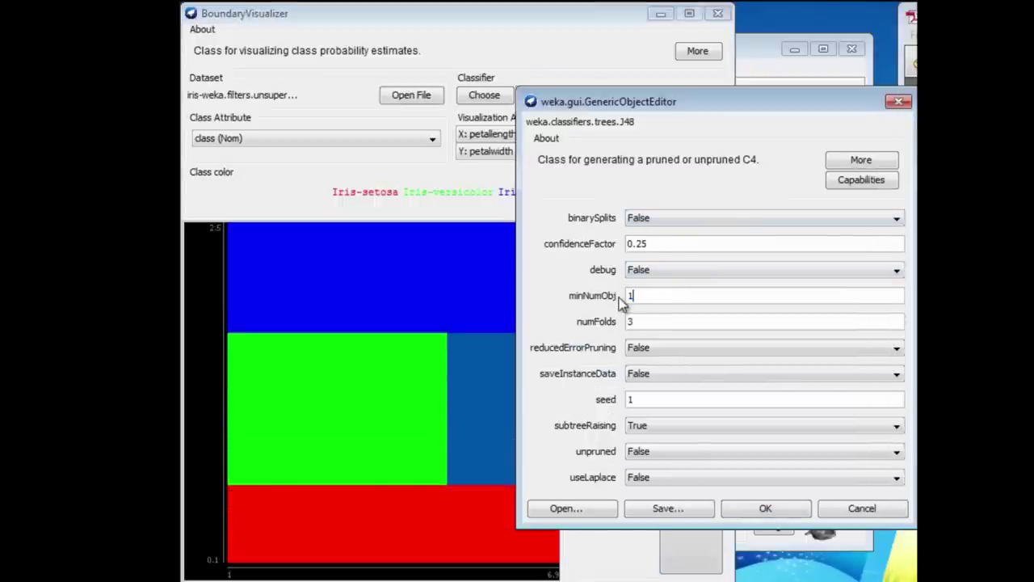
left_click(766, 508)
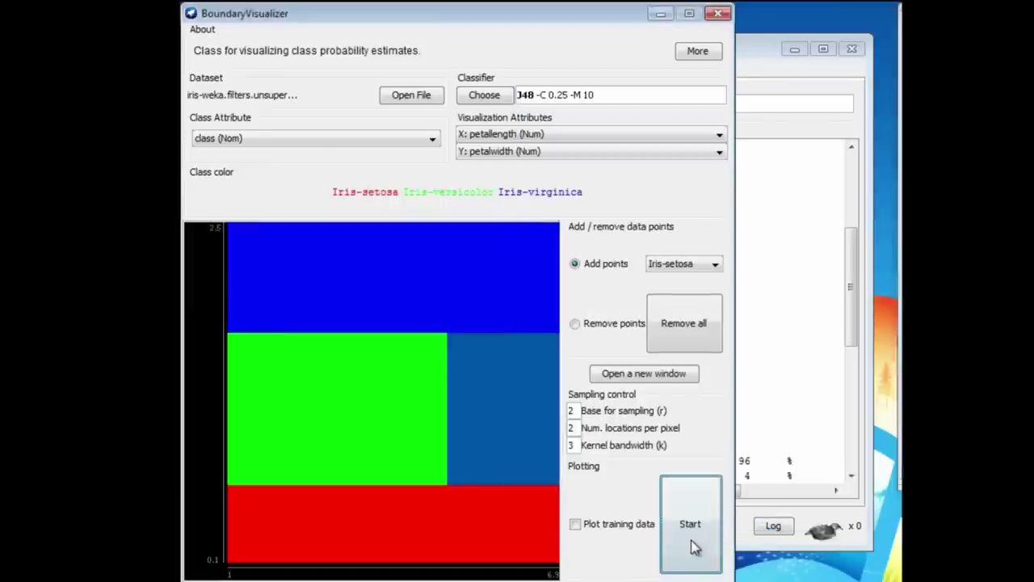
left_click(691, 529)
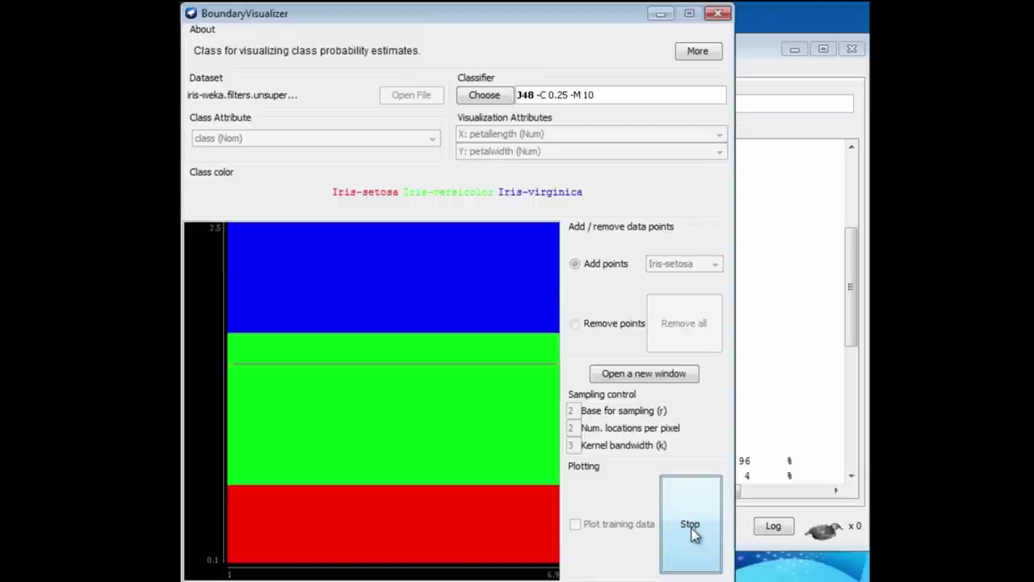
left_click(691, 530)
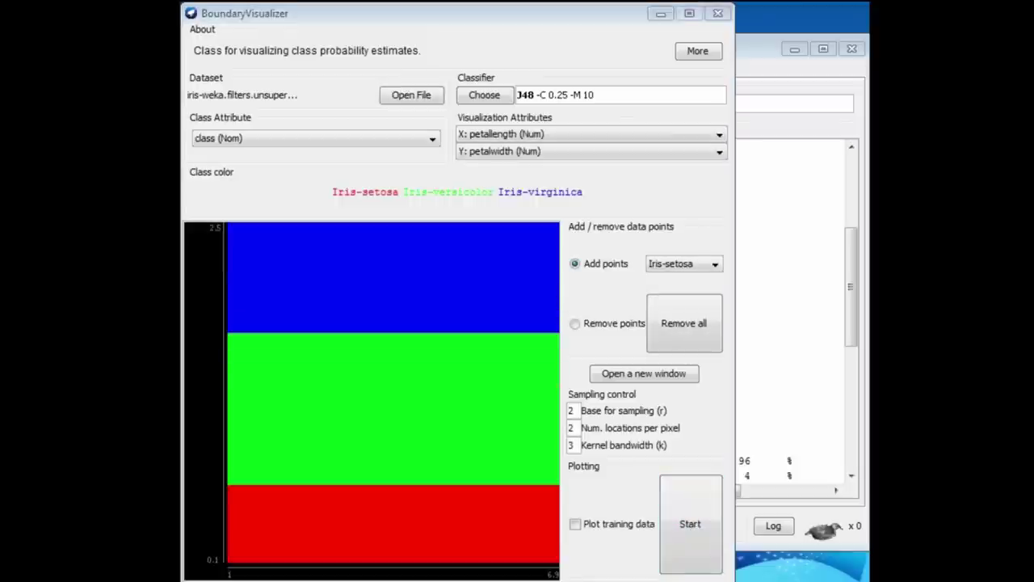